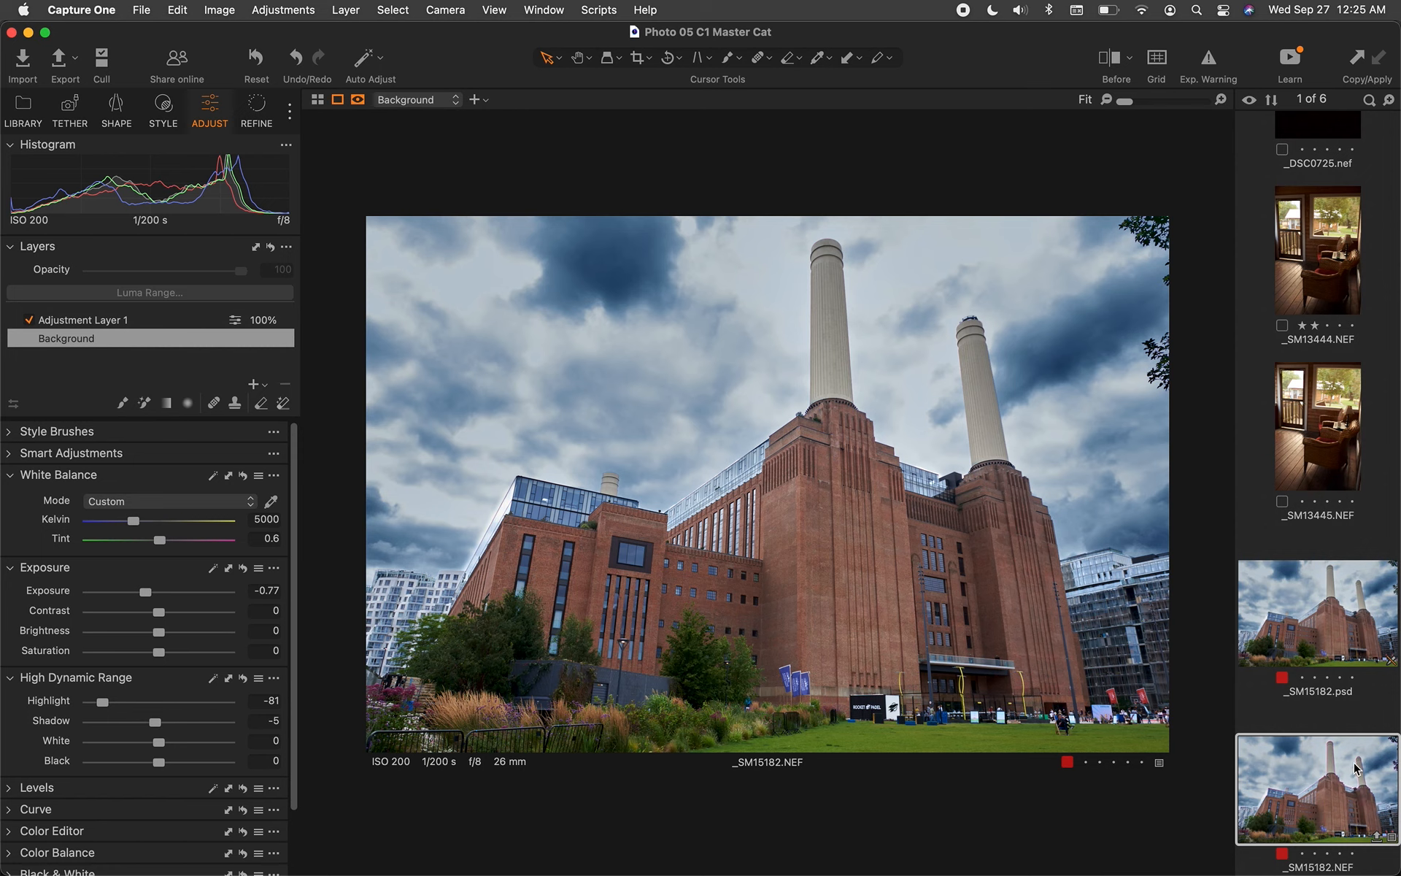
# Add the _SM15182.psd version to the selection alongside _SM15182.NEF
pyautogui.keyDown('super'); pyautogui.click(1310, 613); pyautogui.keyUp('super')
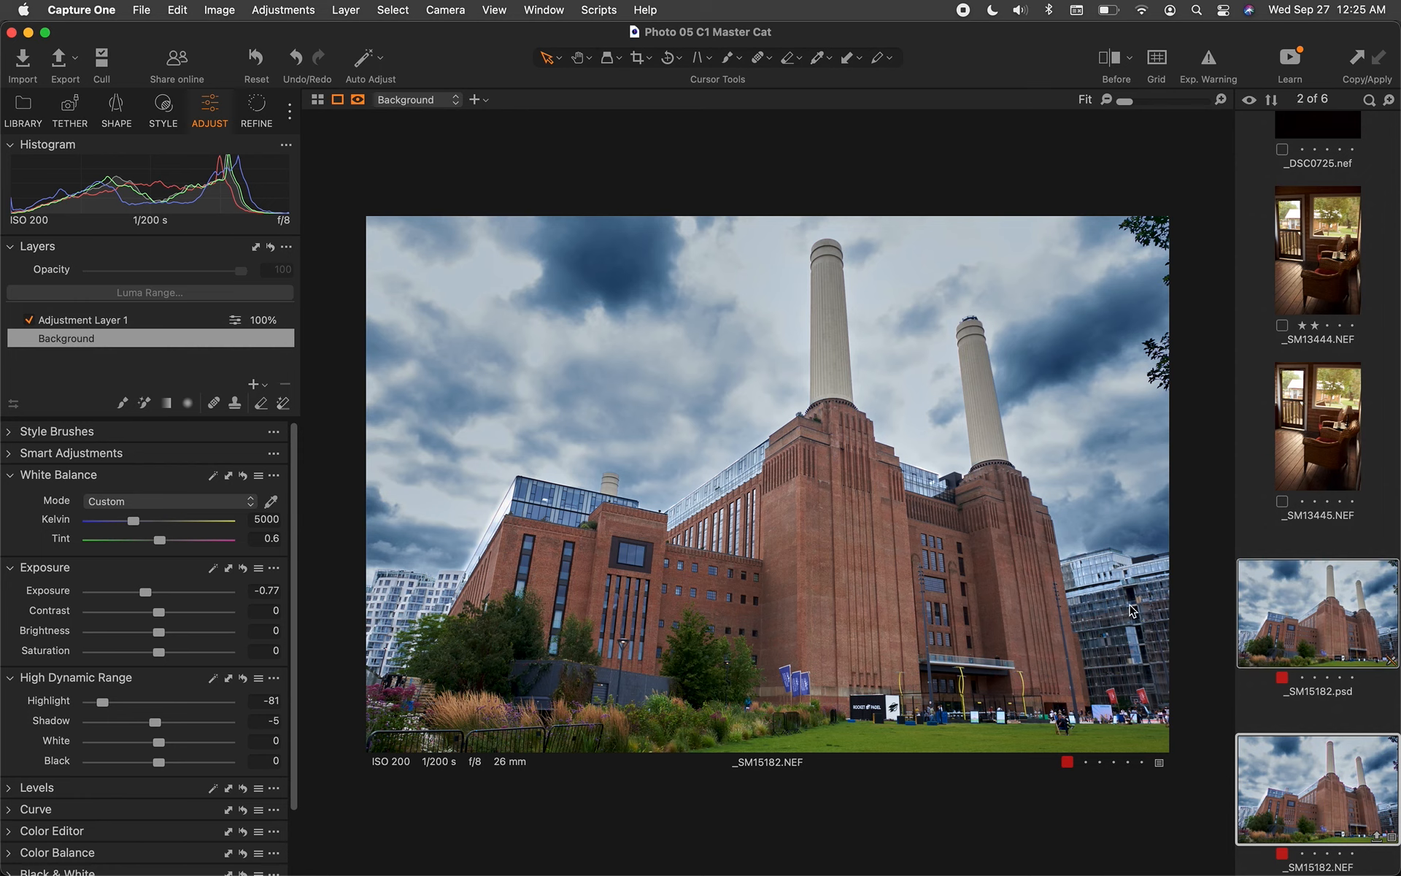
# Open the Export Original Files settings, keeping Desktop as the destination
pyautogui.click(145, 10)
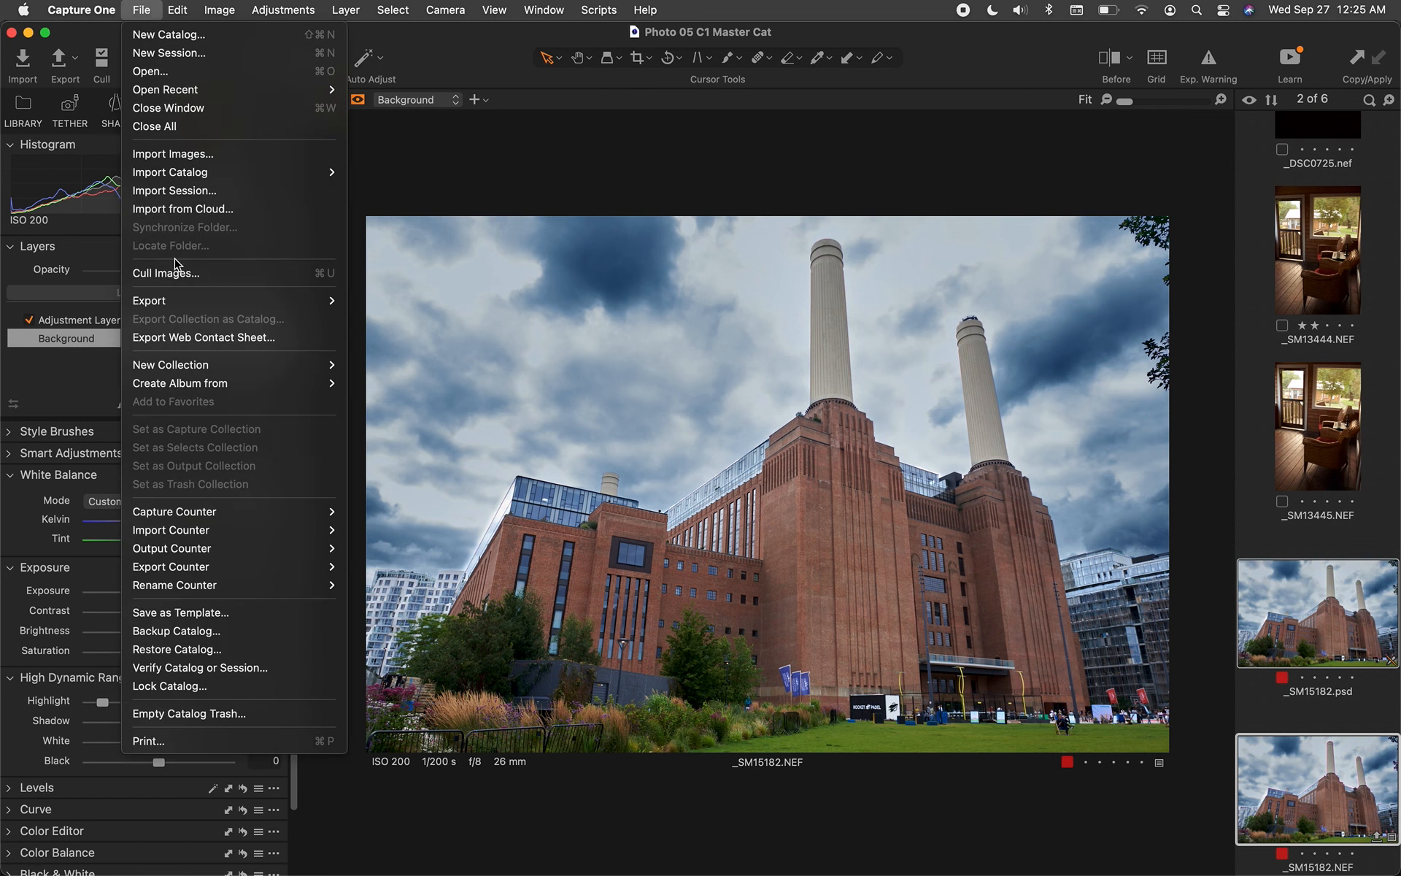
pyautogui.moveTo(185, 302)
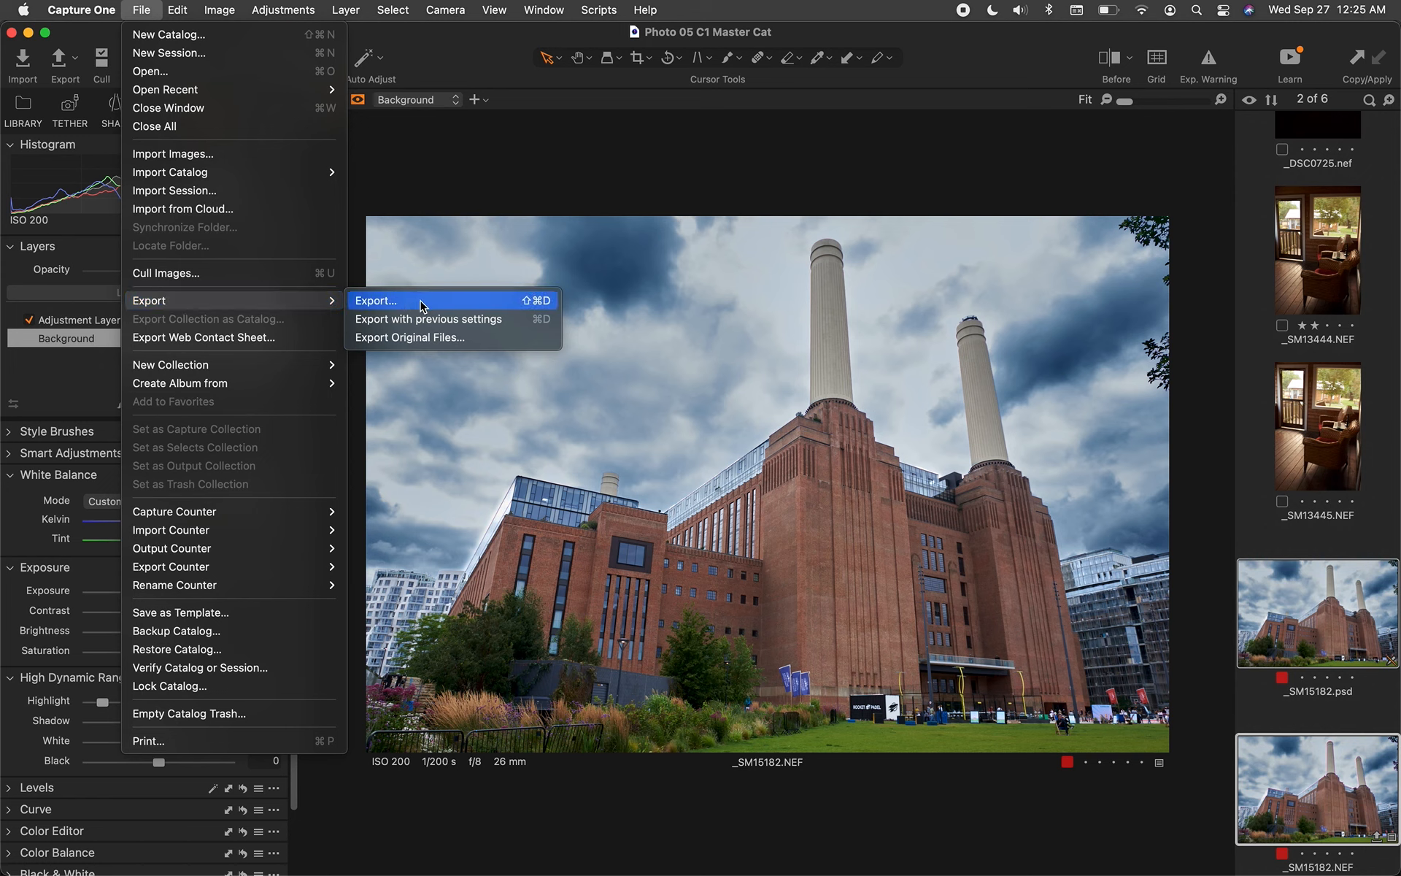
pyautogui.click(438, 337)
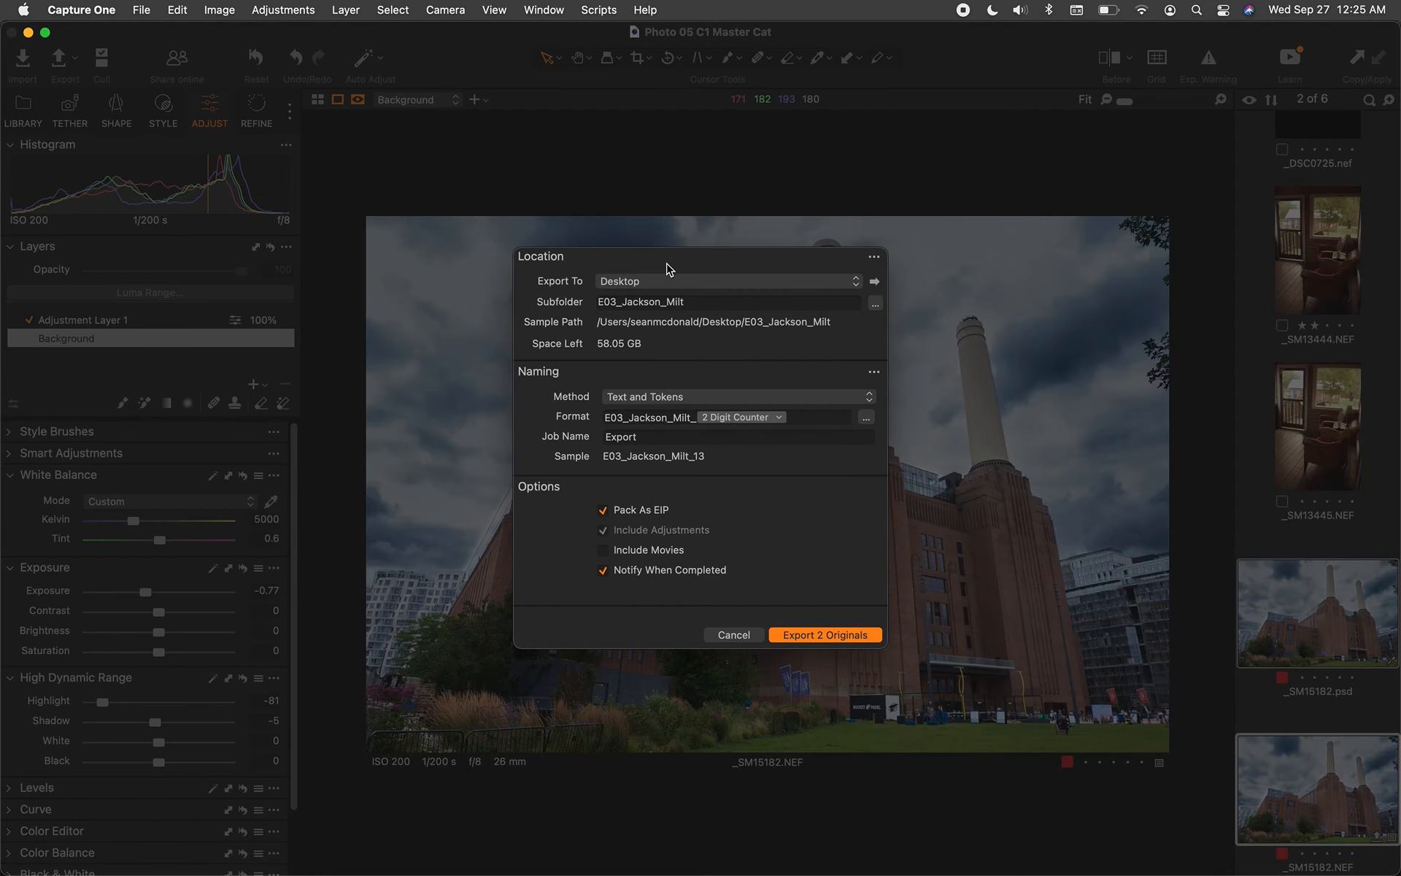
pyautogui.moveTo(667, 263); pyautogui.dragTo(688, 254)
pyautogui.click(651, 282)
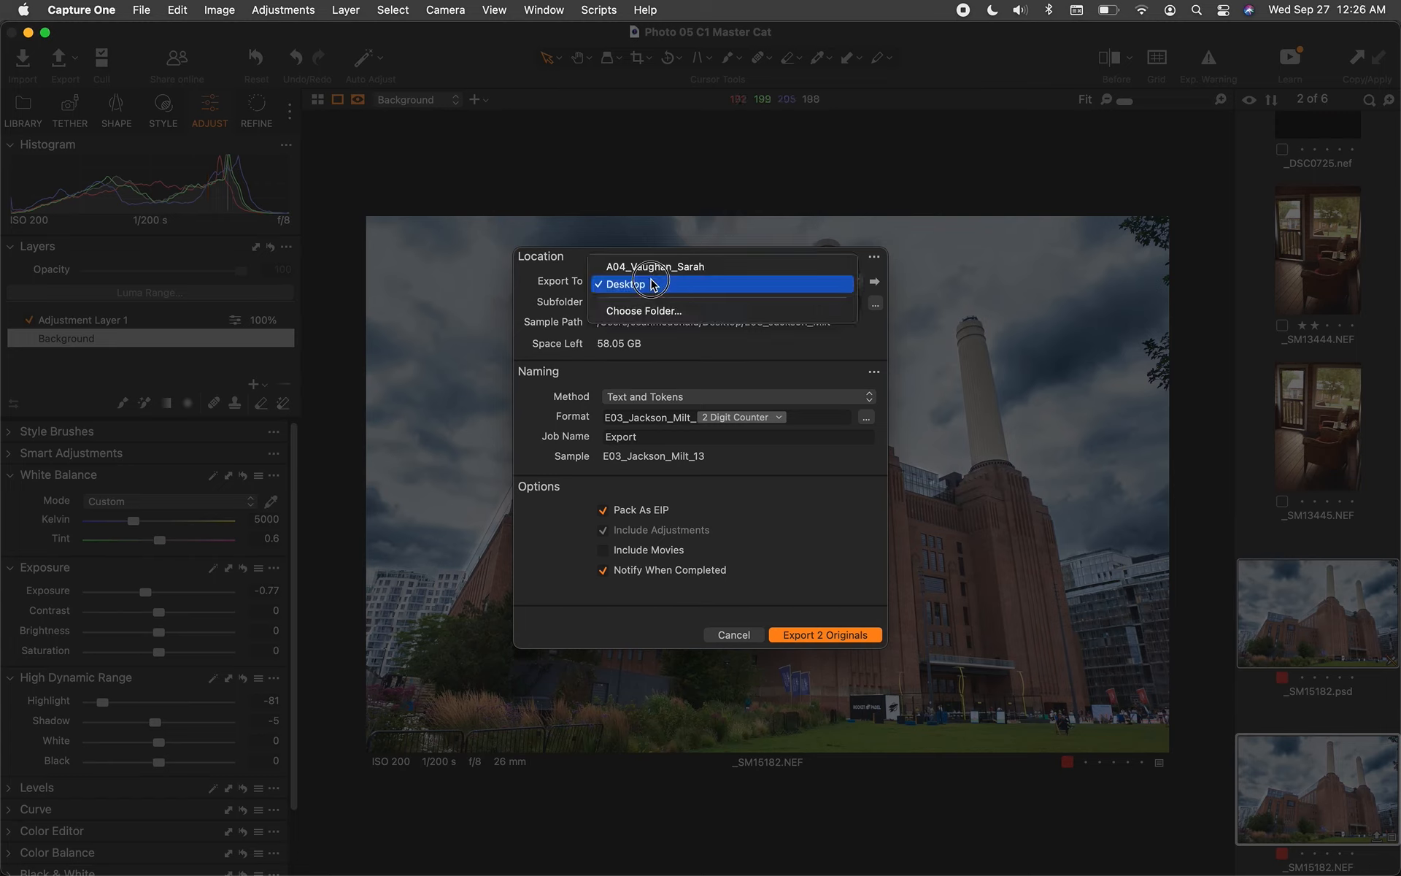
pyautogui.click(653, 285)
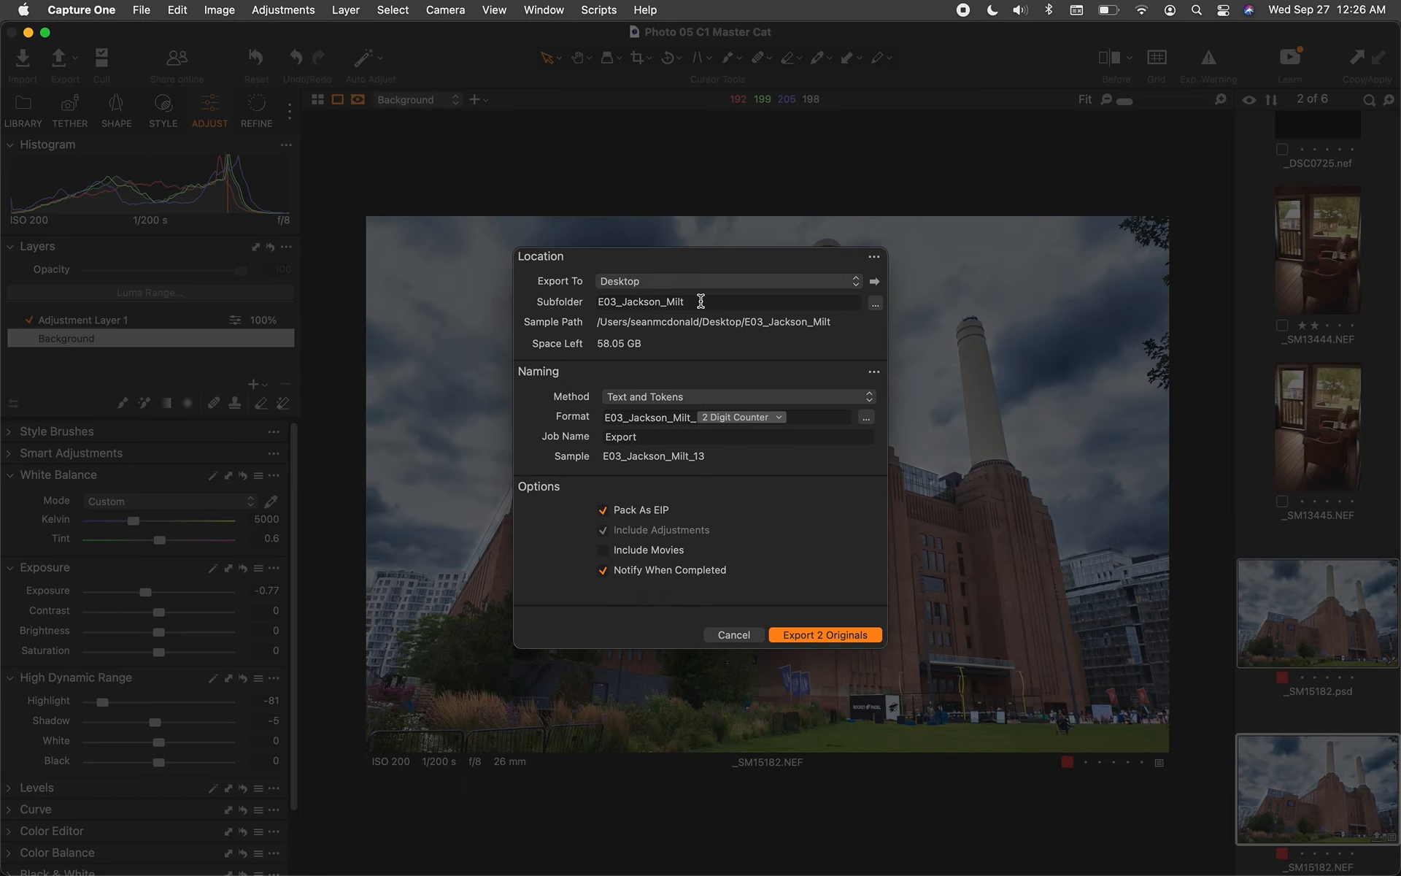
# Type 'Battersea Power Plant' as the subfolder, then cut it and open the subfolder tokens
pyautogui.moveTo(701, 301); pyautogui.dragTo(590, 302)
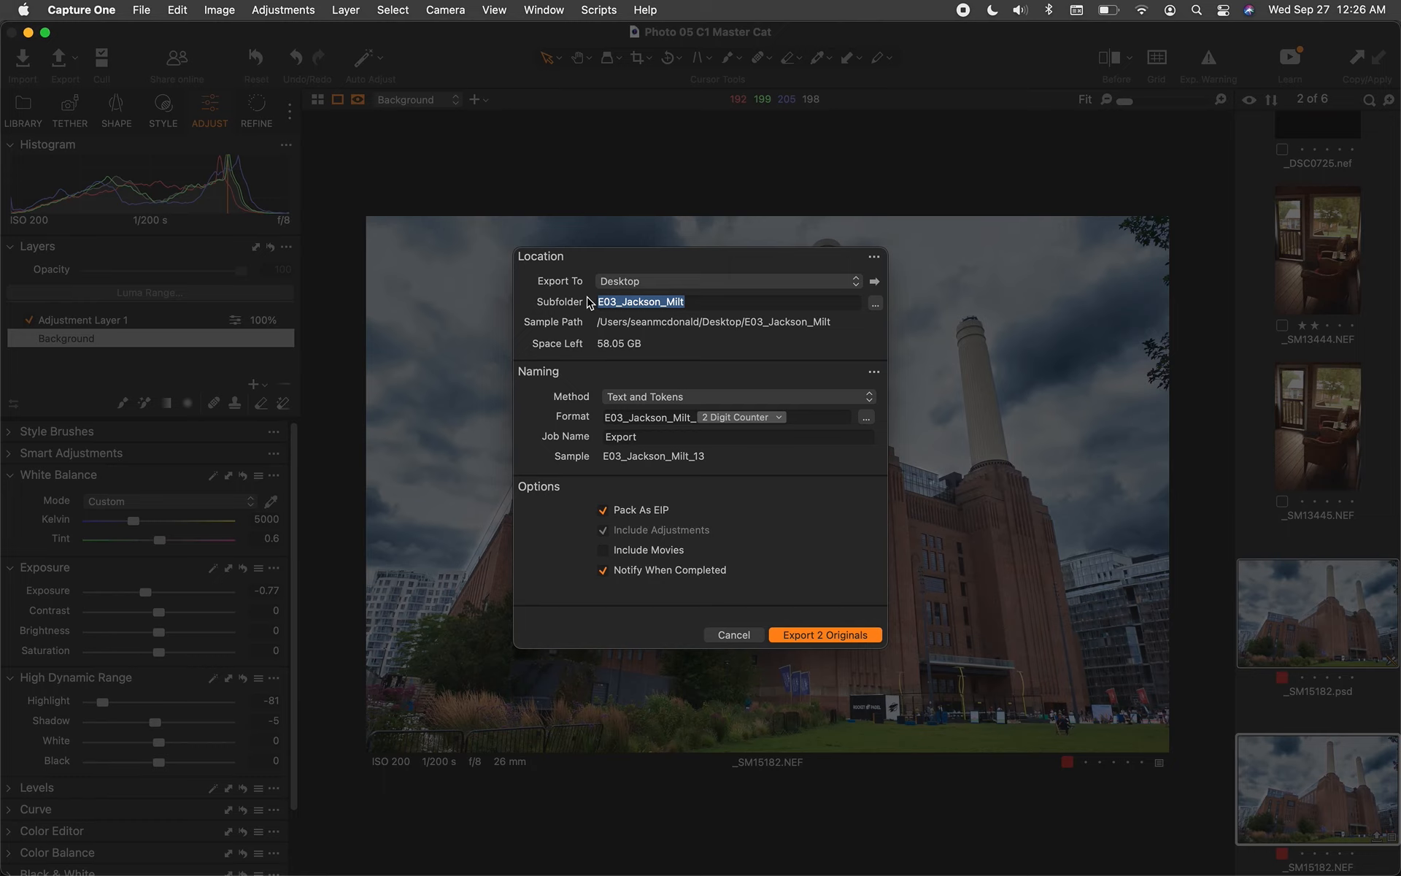
pyautogui.write('Battyer')
pyautogui.press('BackSpace')
pyautogui.press('BackSpace')
pyautogui.write('ersea Power Plant')
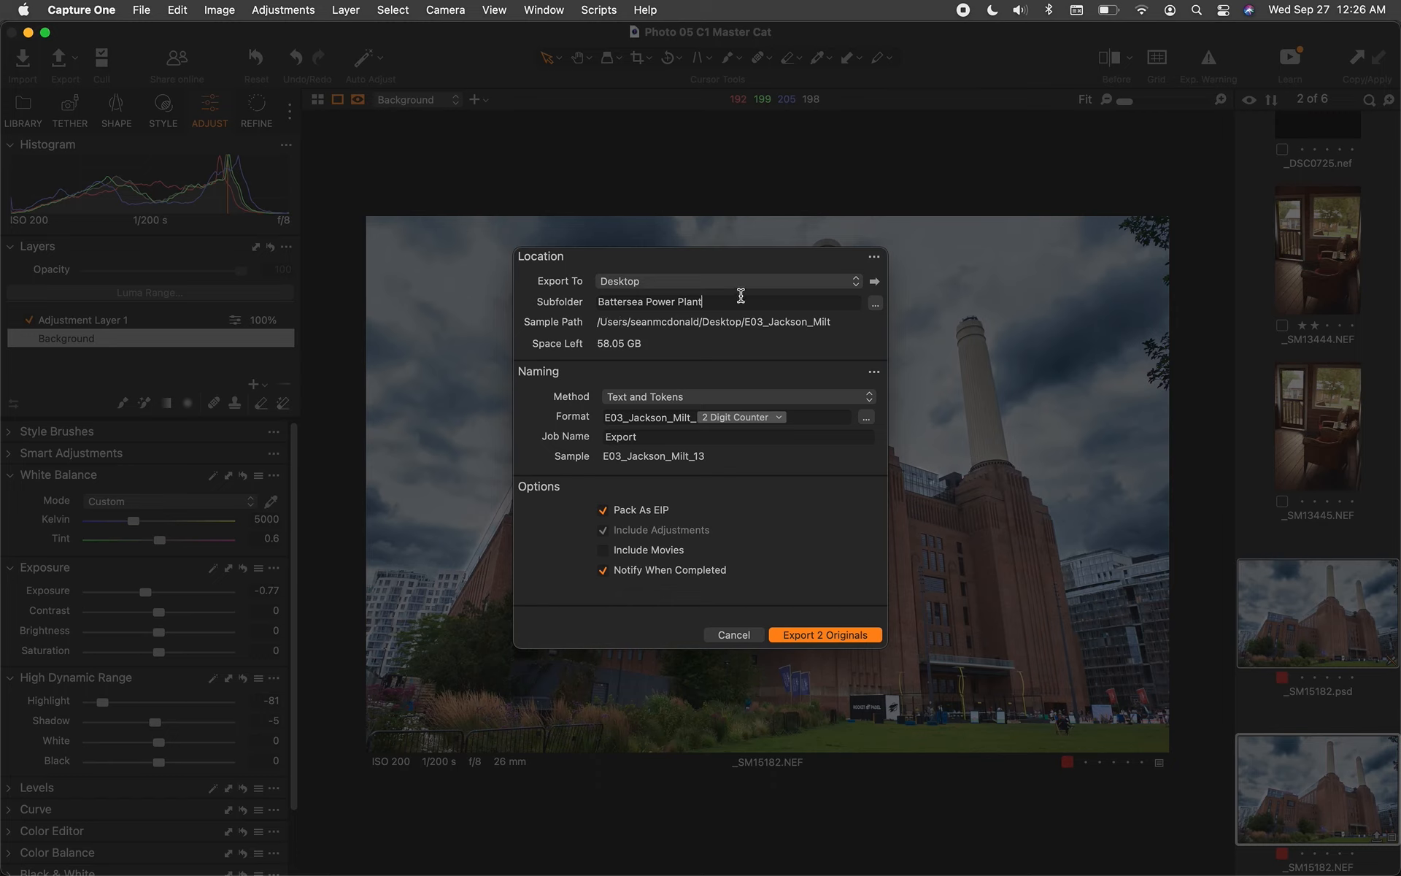
pyautogui.moveTo(705, 302); pyautogui.dragTo(606, 301)
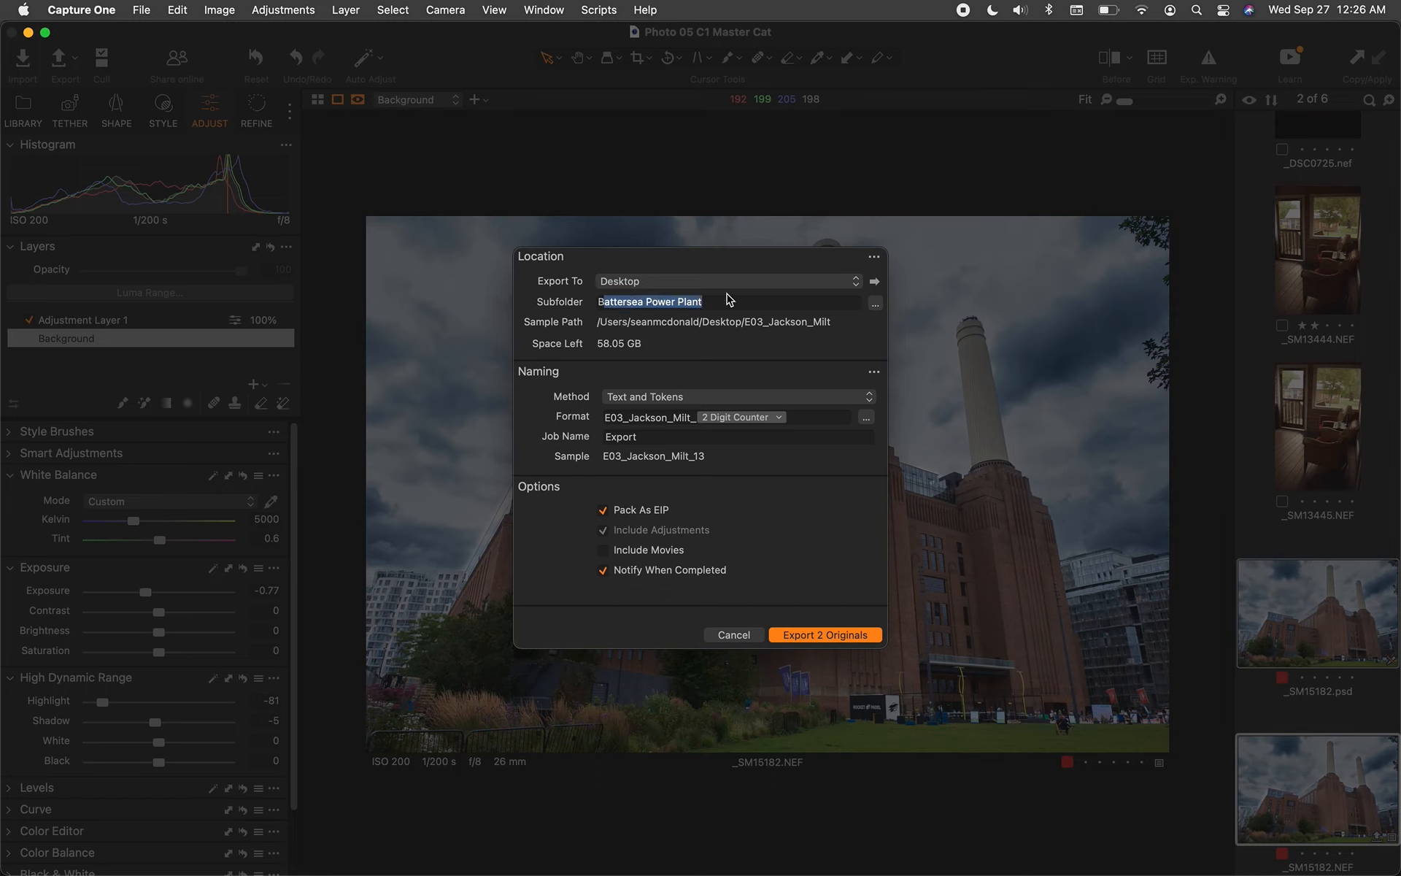
pyautogui.moveTo(726, 301); pyautogui.dragTo(591, 307)
pyautogui.press('super+c')
pyautogui.press('BackSpace')
pyautogui.click(875, 304)
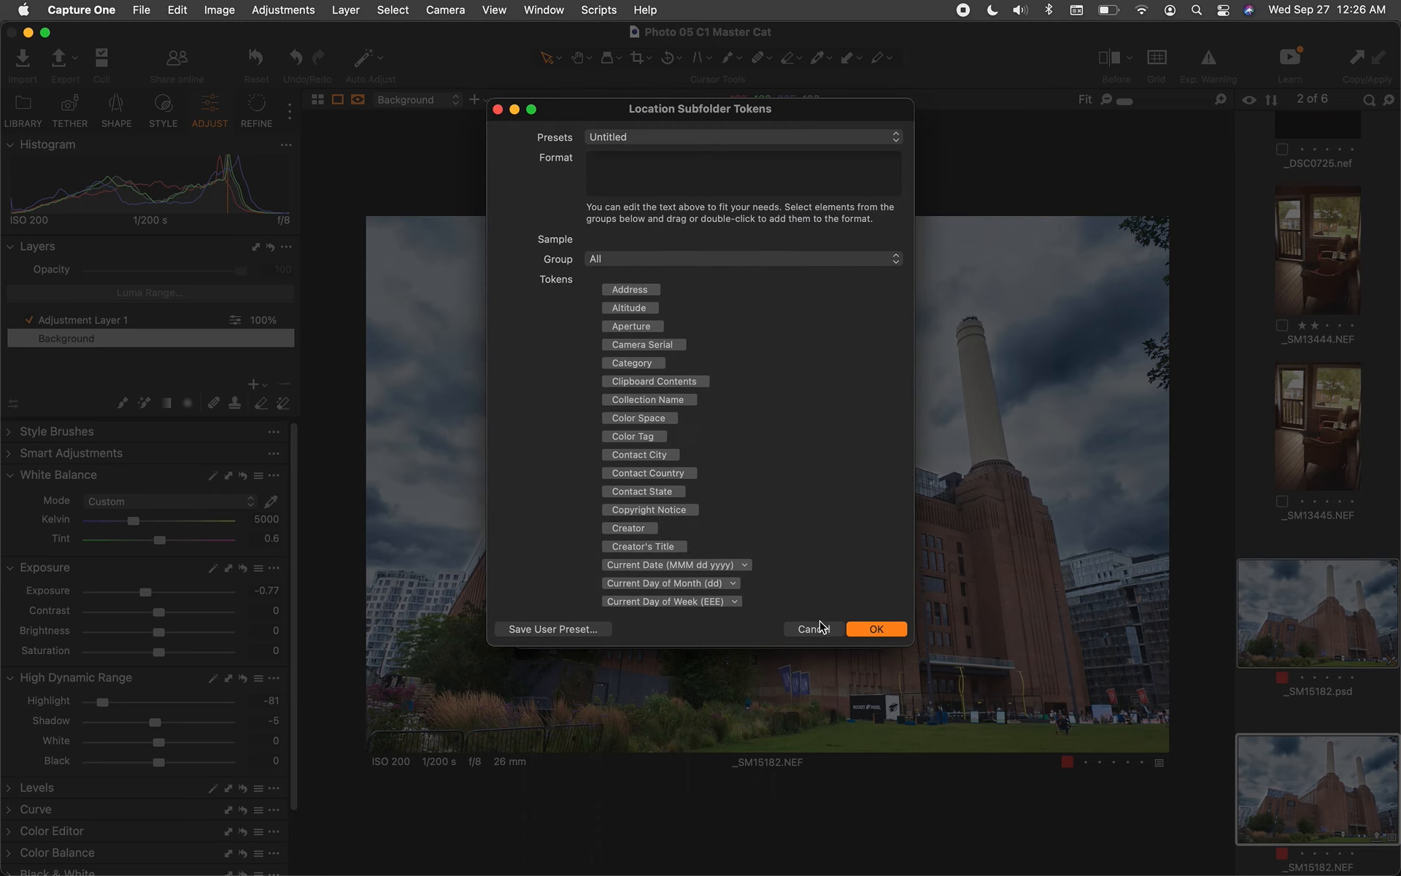
# Cancel the tokens dialog and paste 'Battersea Power Plant' back into the Subfolder field
pyautogui.click(821, 629)
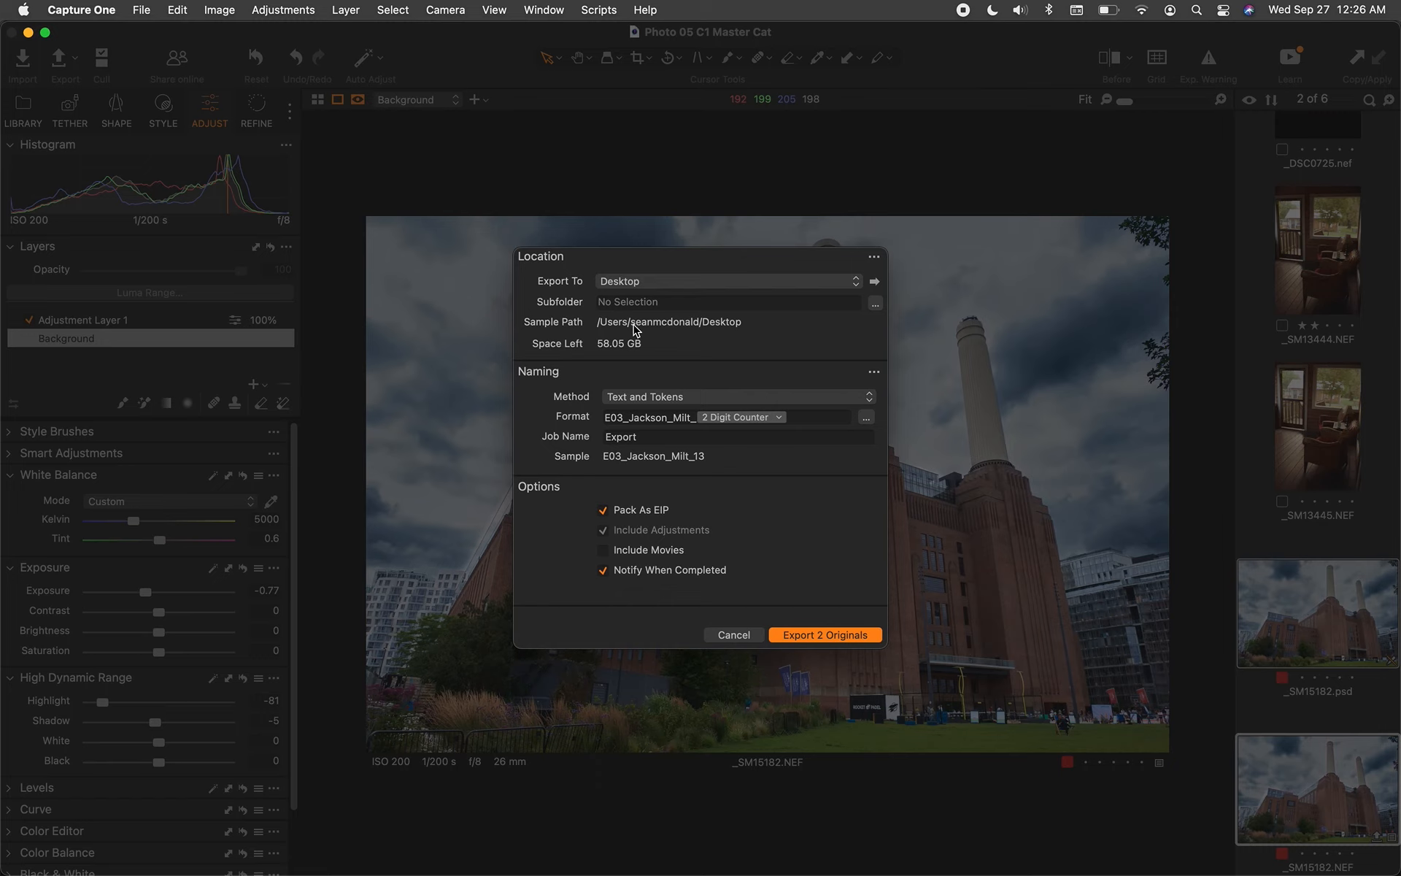
pyautogui.click(646, 299)
pyautogui.press('super+v')
# Look at Choose Folder but cancel to keep Desktop, then select the subfolder name
pyautogui.click(695, 283)
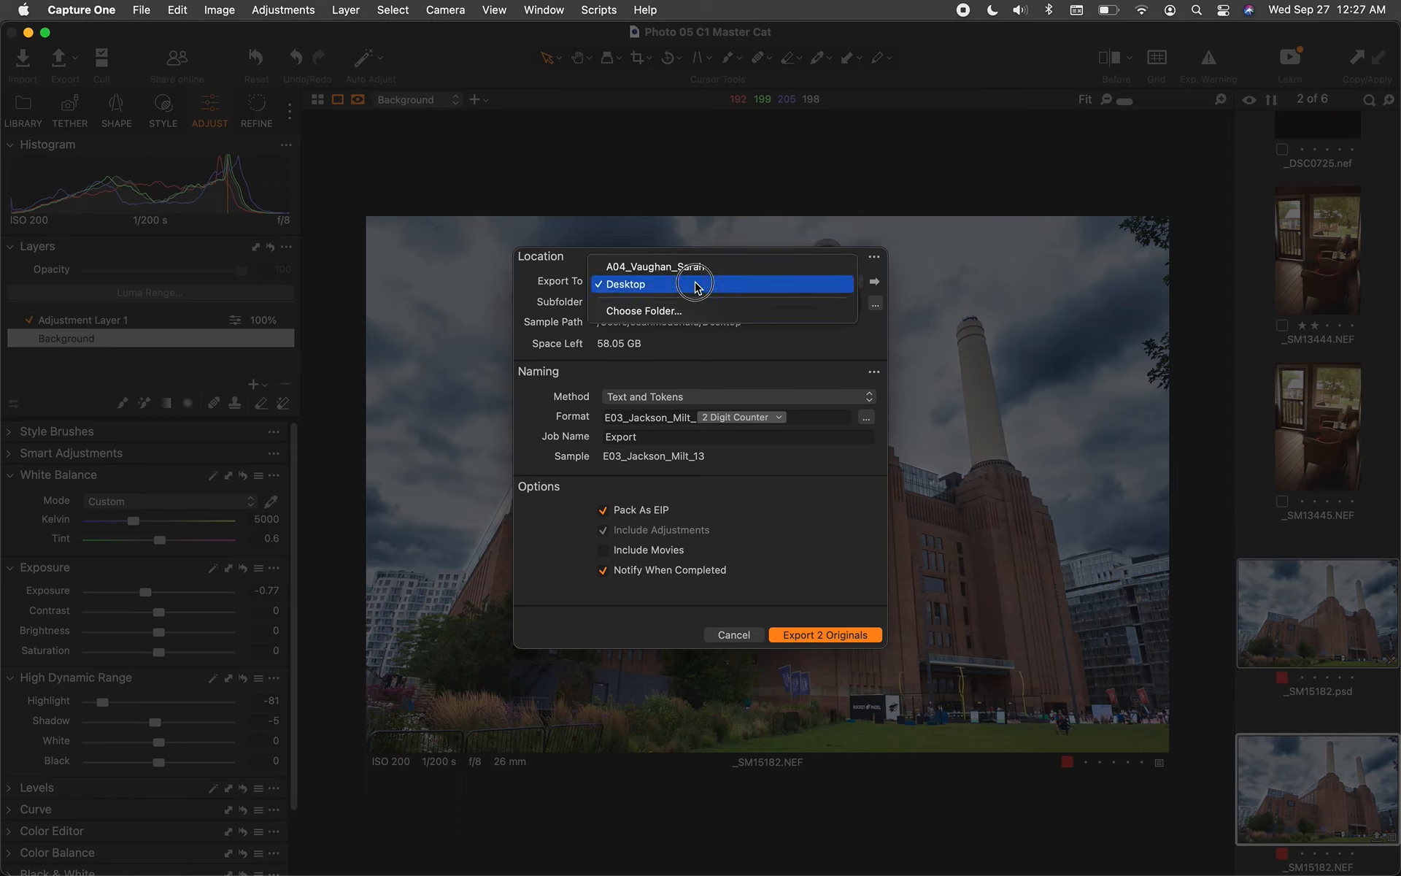
pyautogui.click(695, 310)
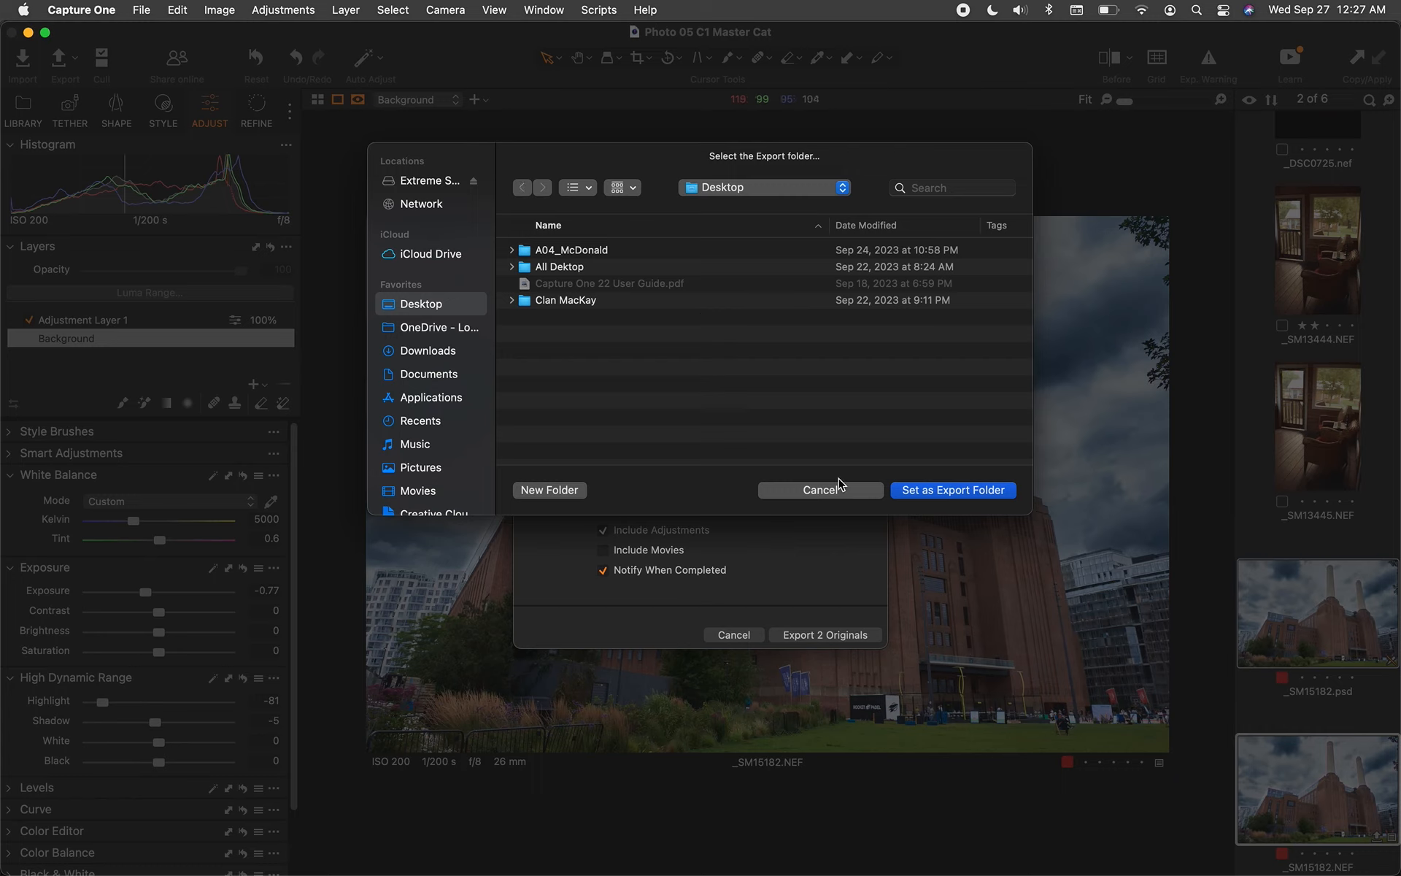
pyautogui.click(821, 490)
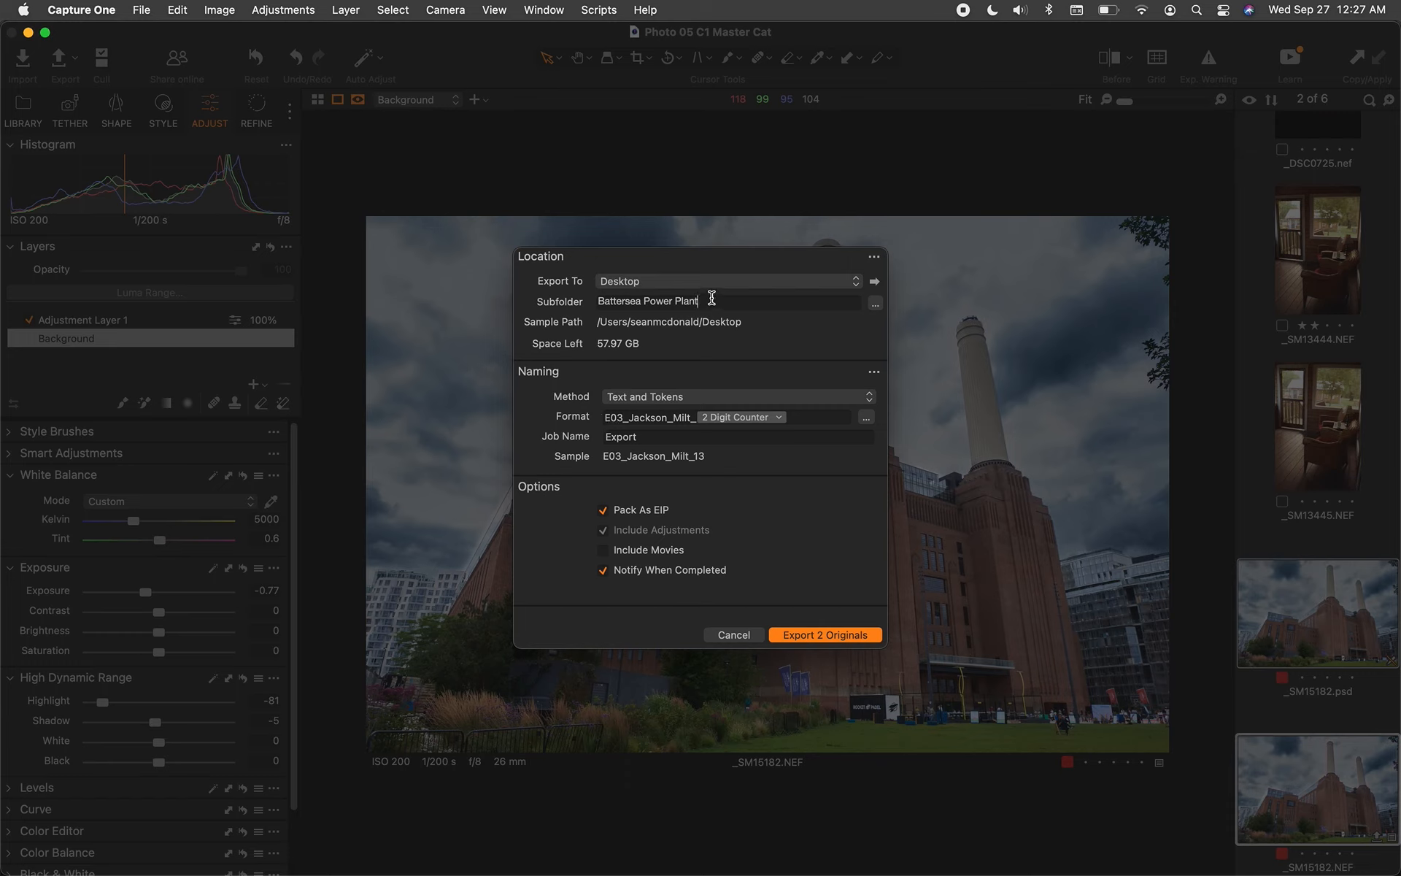
pyautogui.moveTo(712, 299); pyautogui.dragTo(593, 298)
pyautogui.press('super+c')
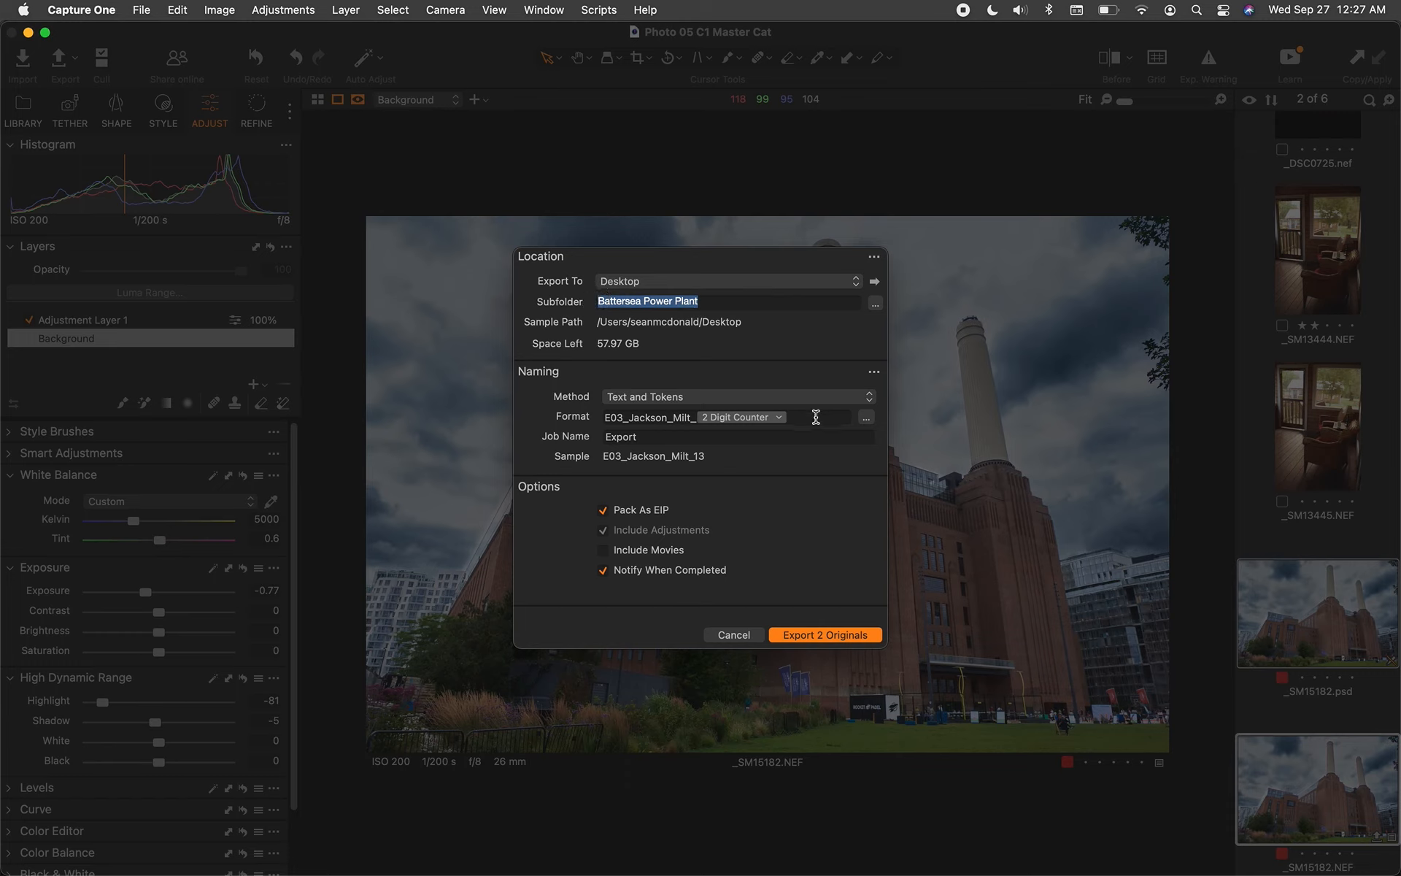
# Paste 'Battersea Power Plant' as the file name prefix with underscores and as the Job Name
pyautogui.click(810, 418)
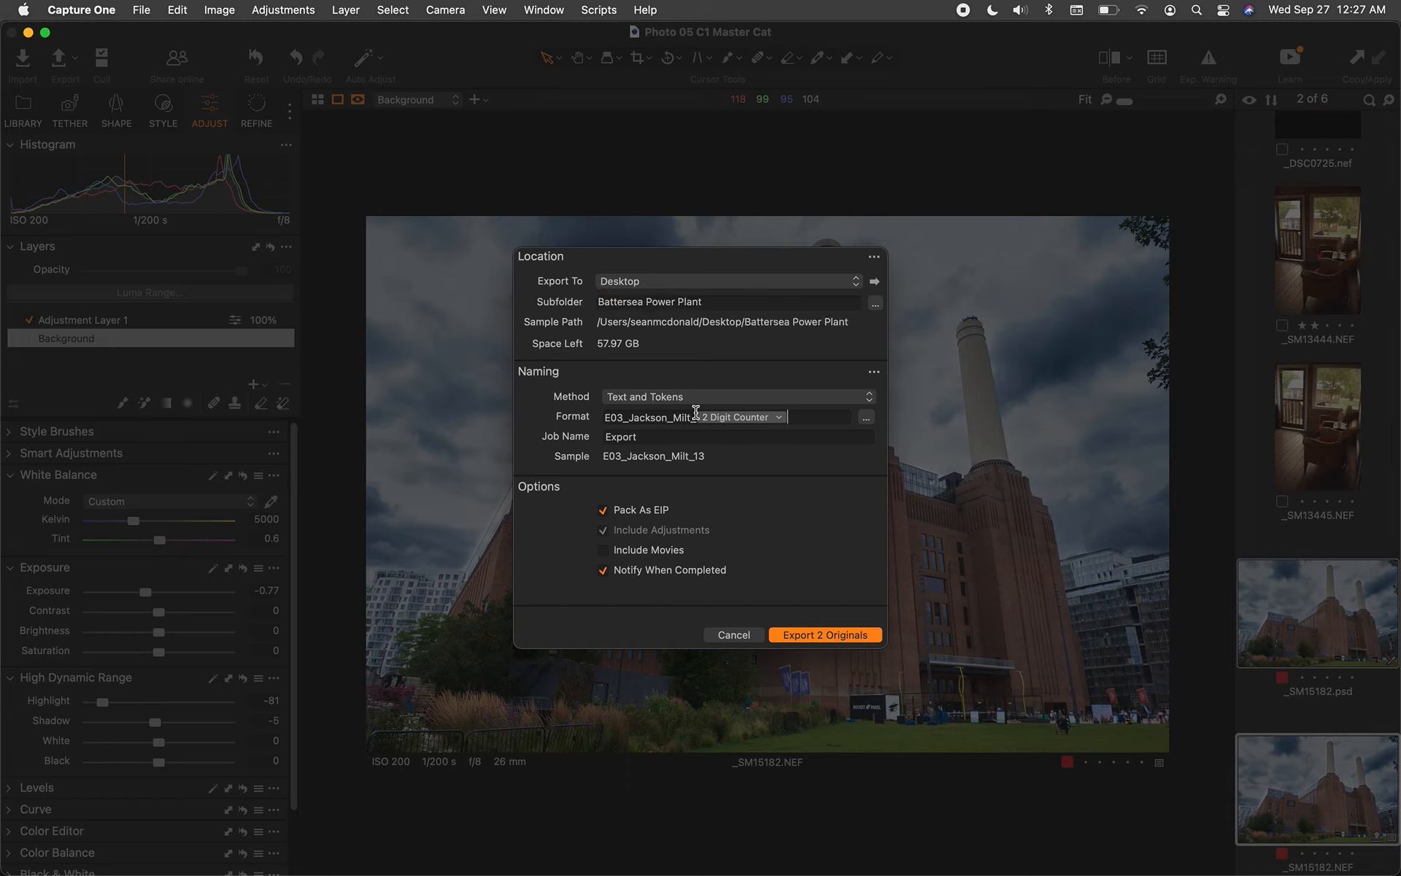
pyautogui.moveTo(696, 414); pyautogui.dragTo(567, 422)
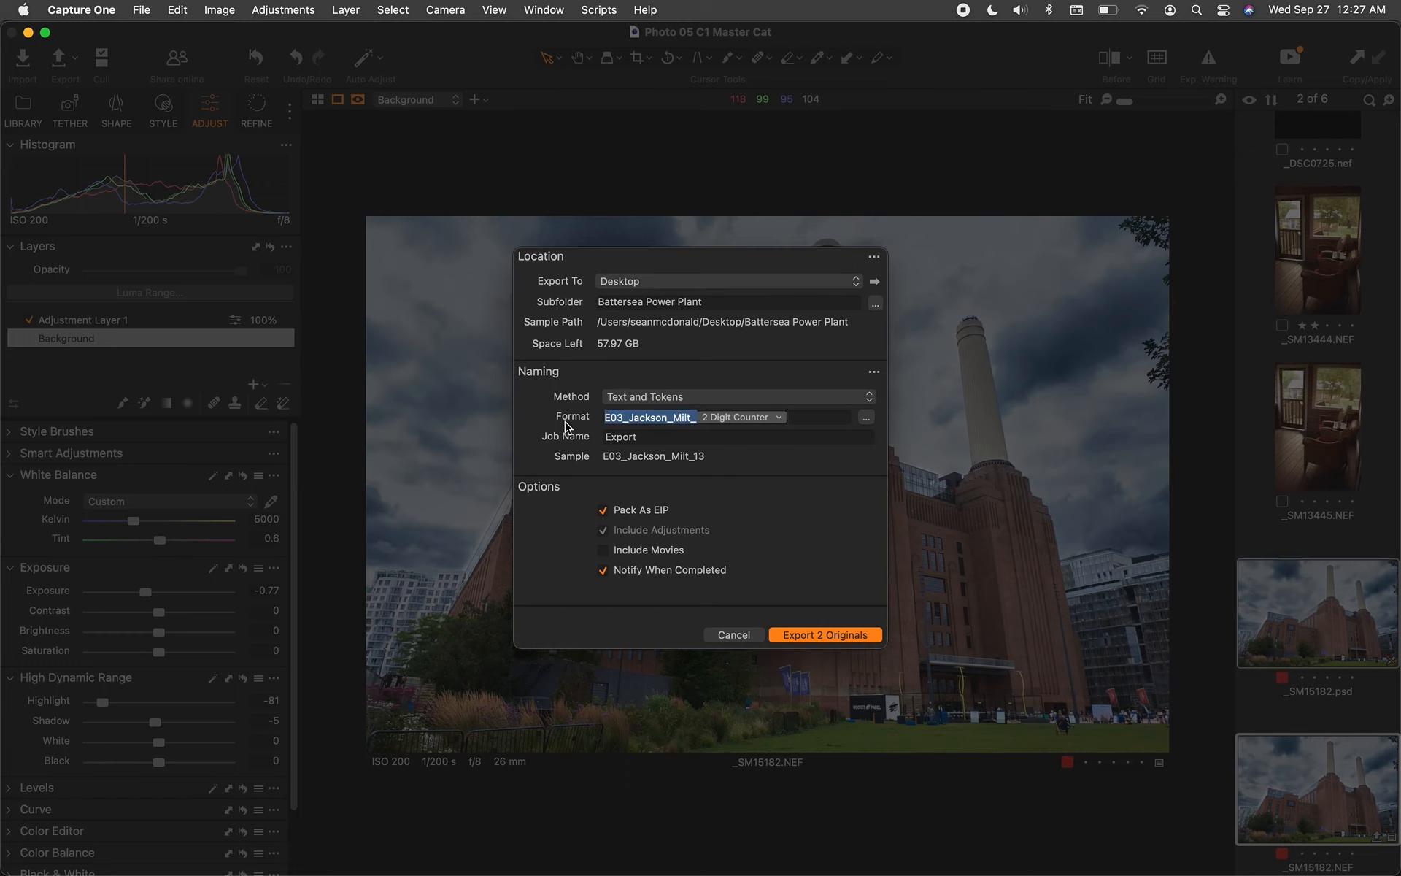
pyautogui.press('super+v')
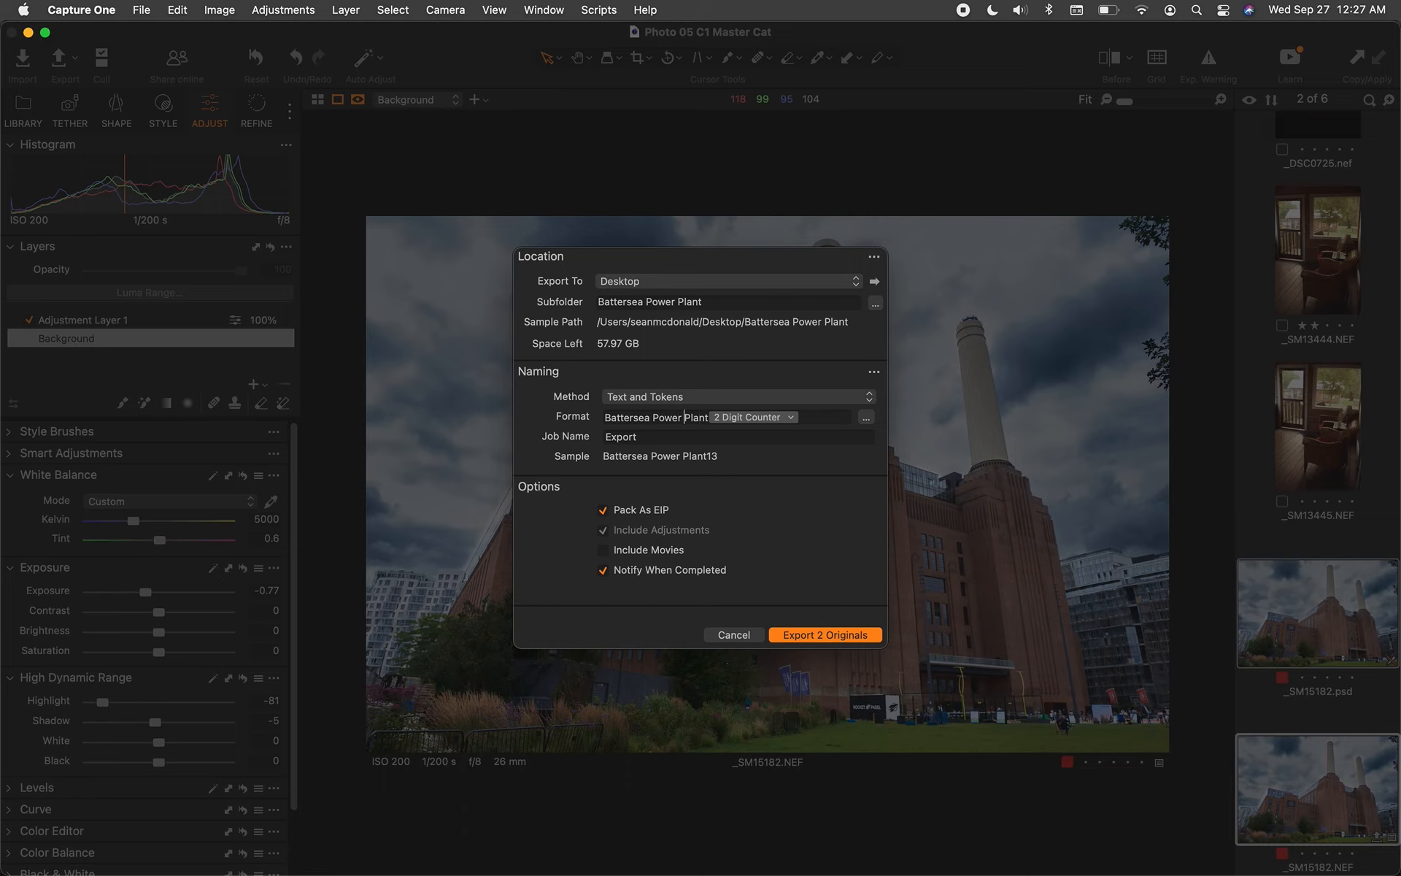
pyautogui.click(684, 417)
pyautogui.write('_')
pyautogui.write('_')
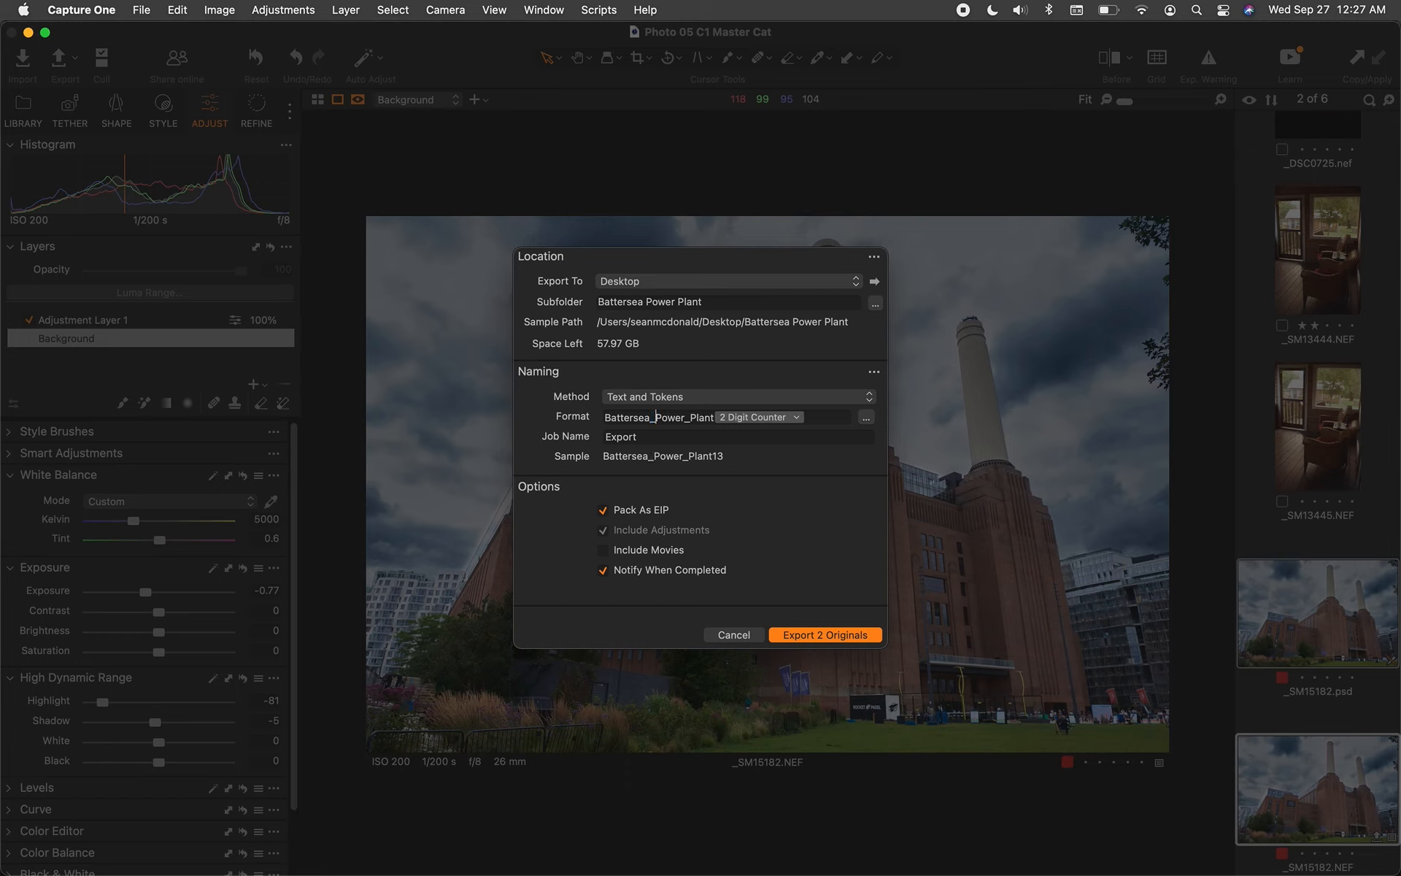
pyautogui.doubleClick(654, 438)
pyautogui.press('super+v')
# Keep the 2 Digit Counter and add an underscore before it, giving Battersea_Power_Plant_13
pyautogui.click(794, 420)
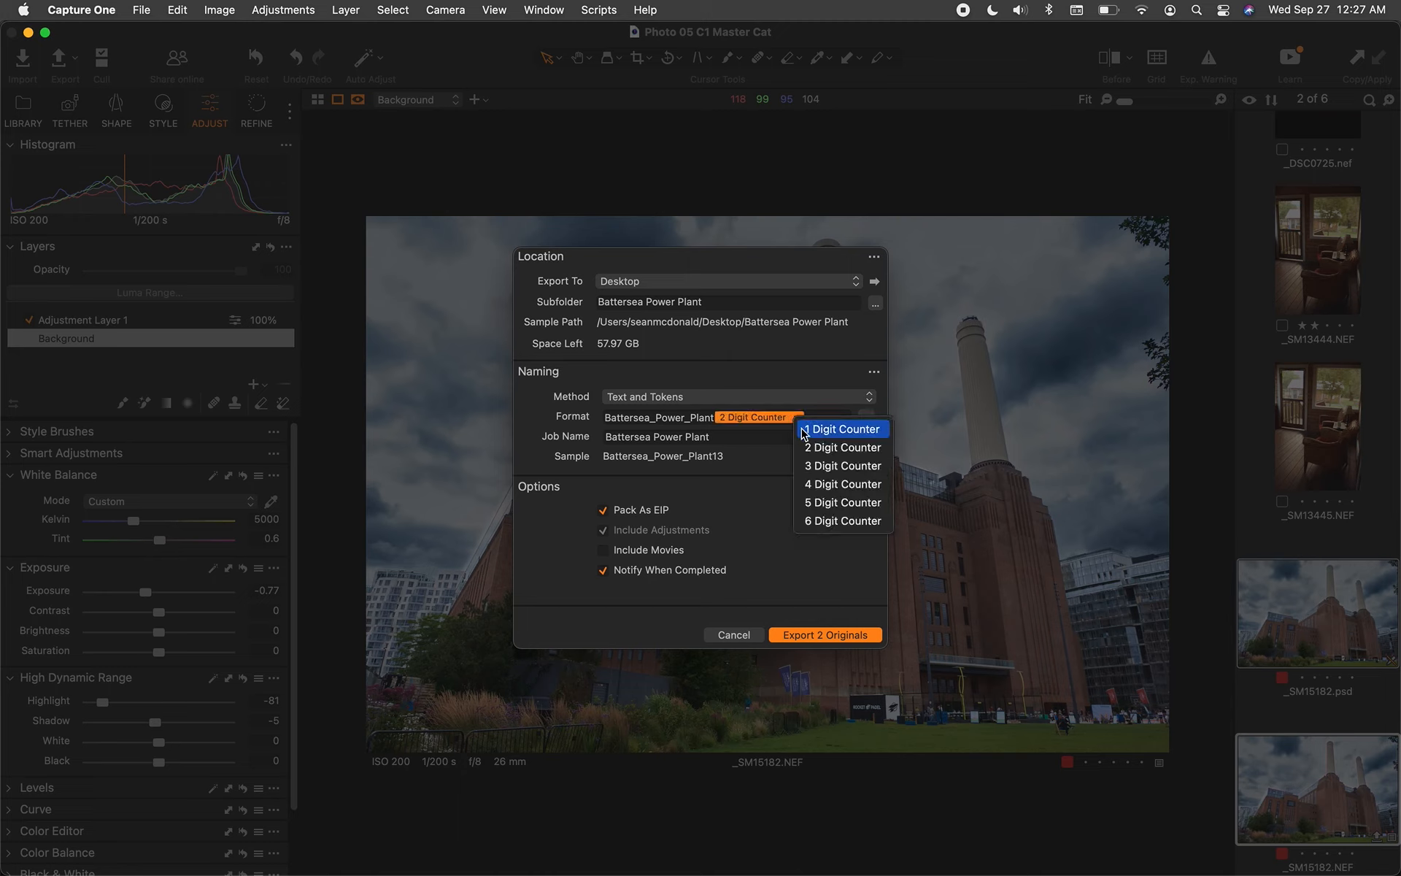
pyautogui.click(832, 447)
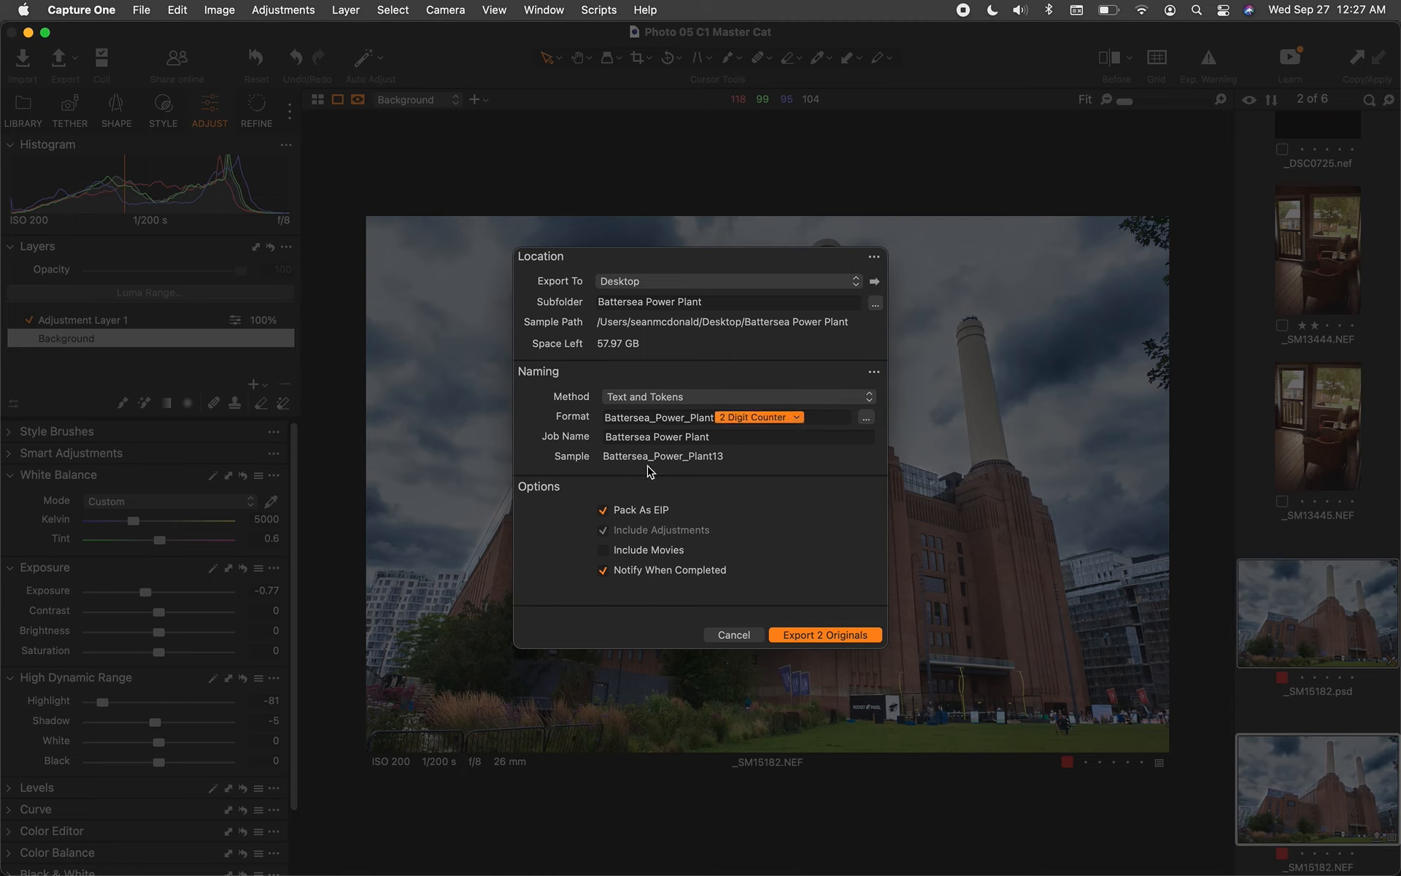
pyautogui.click(713, 417)
pyautogui.write('_')
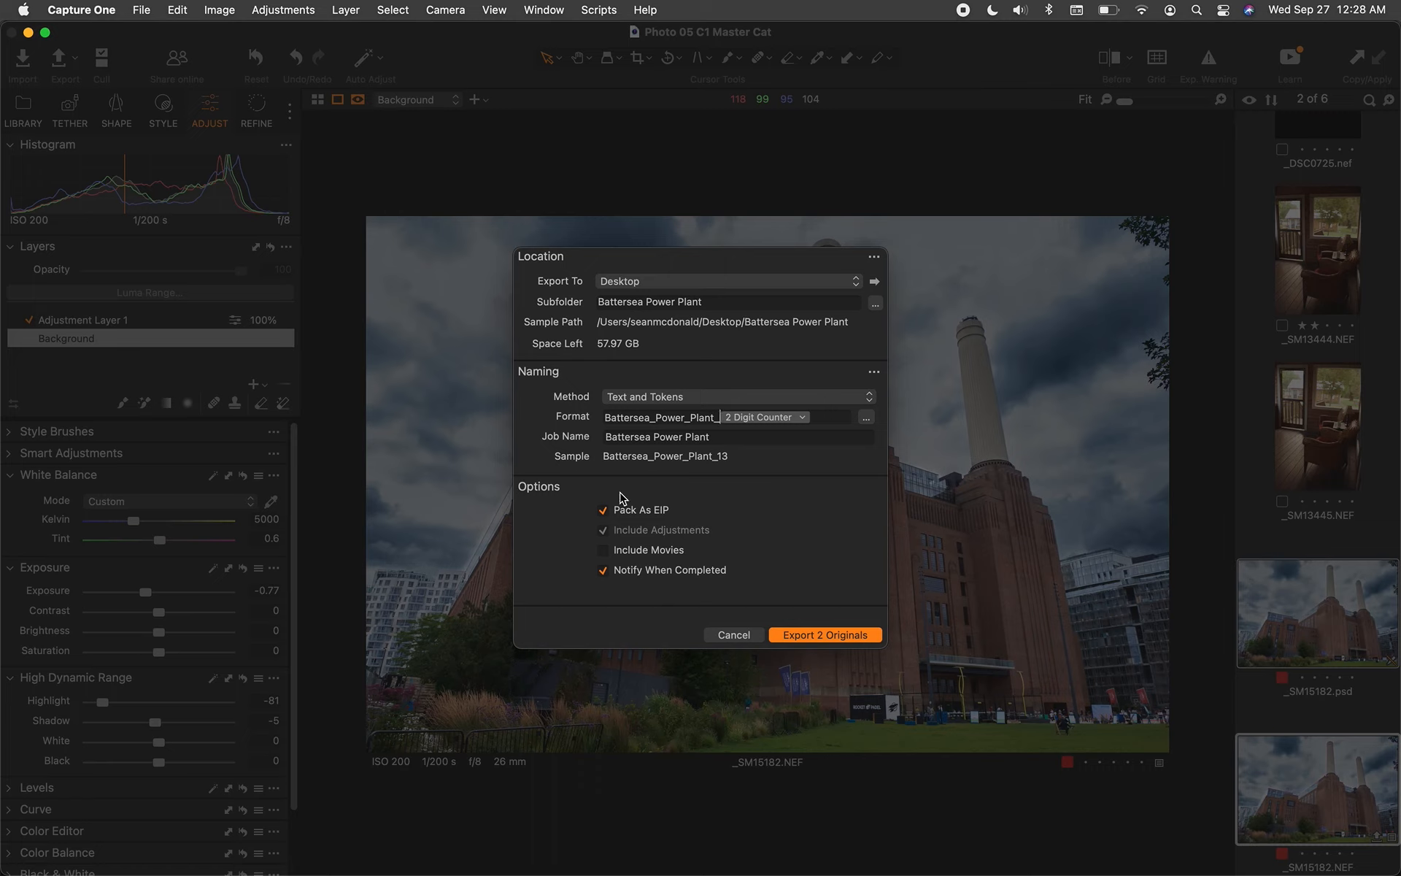
# Export the 2 originals with Pack As EIP and Include Adjustments both left on
pyautogui.click(604, 512)
pyautogui.click(609, 530)
pyautogui.click(602, 510)
pyautogui.click(604, 512)
pyautogui.click(605, 531)
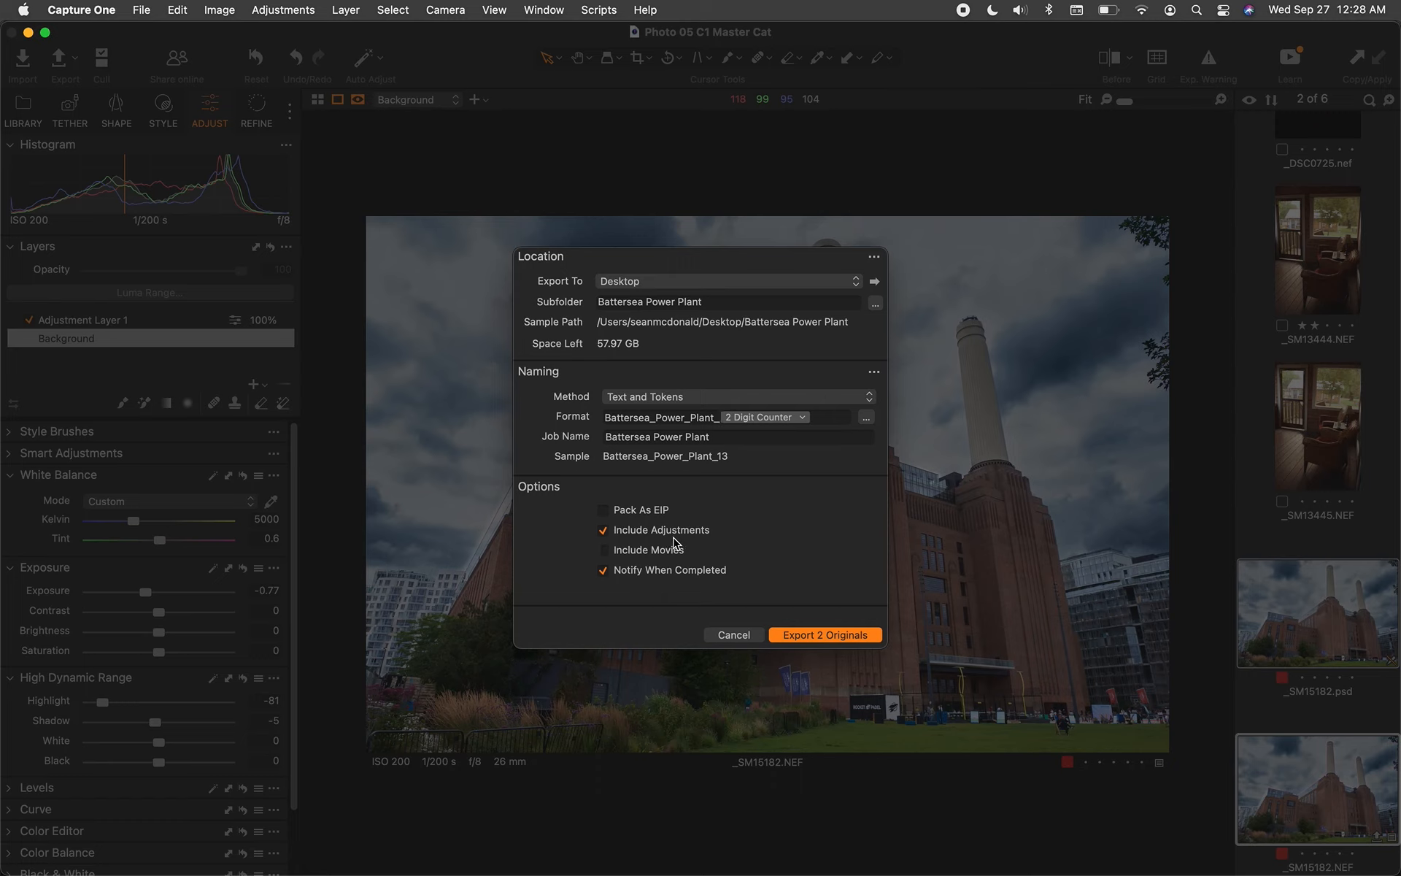
pyautogui.click(603, 511)
pyautogui.click(816, 635)
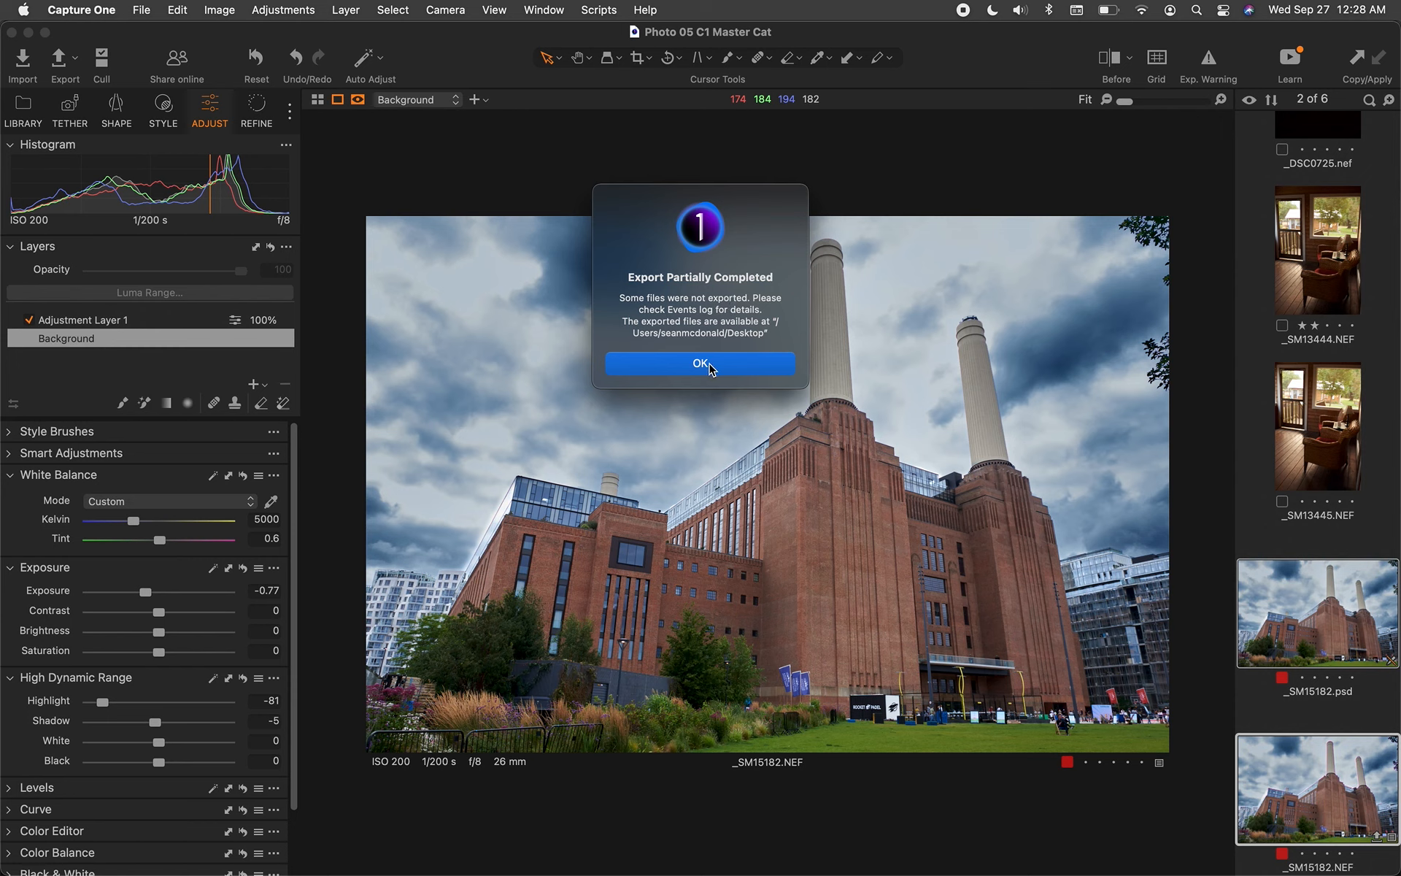
# In Finder, expand the Battersea Power Plant folder and select Battersea_Power_Plant_14.eip
pyautogui.press('super+Tab')
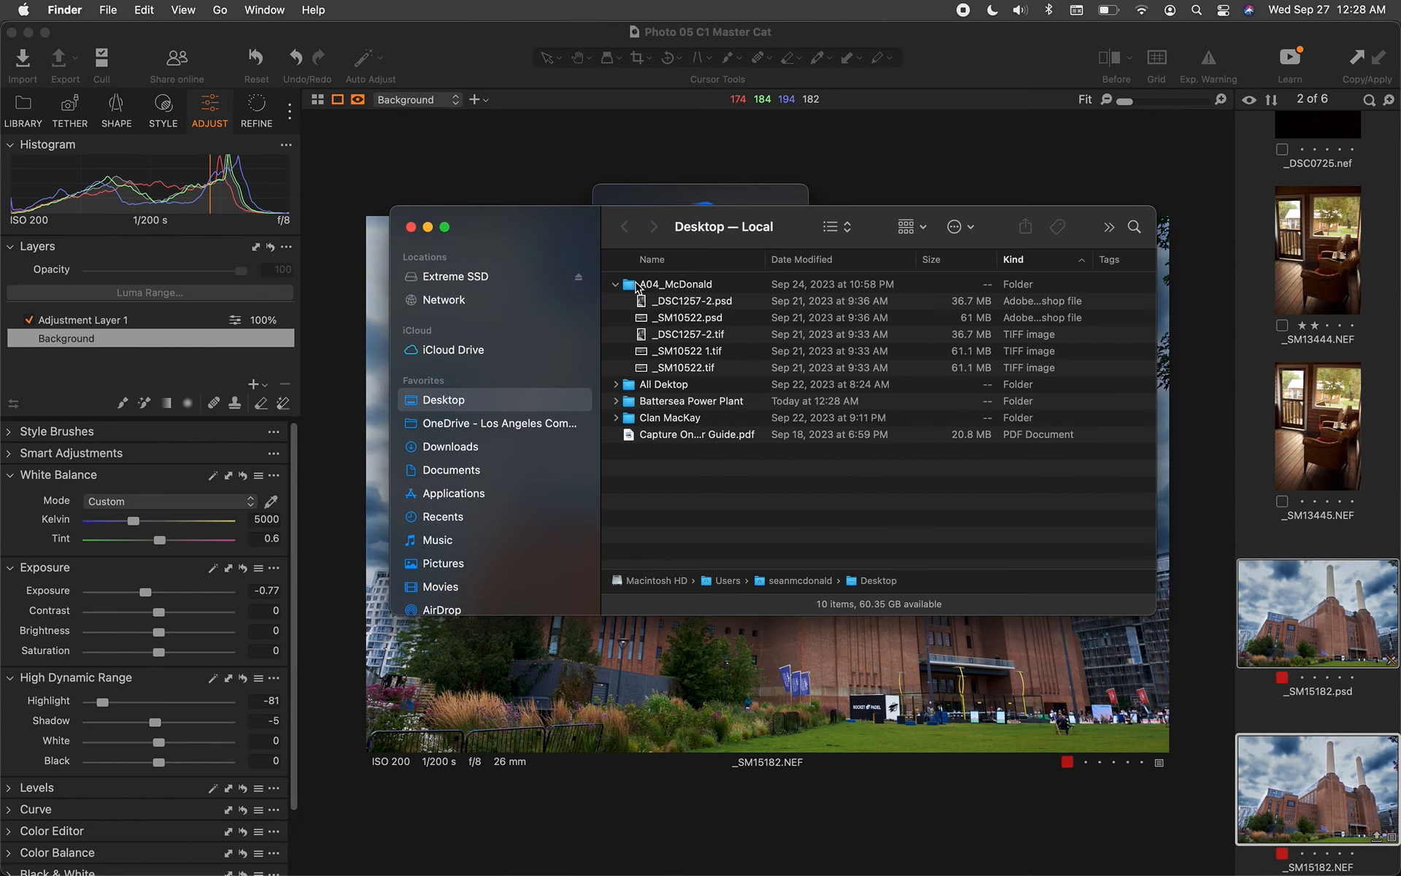
pyautogui.click(615, 284)
pyautogui.click(684, 321)
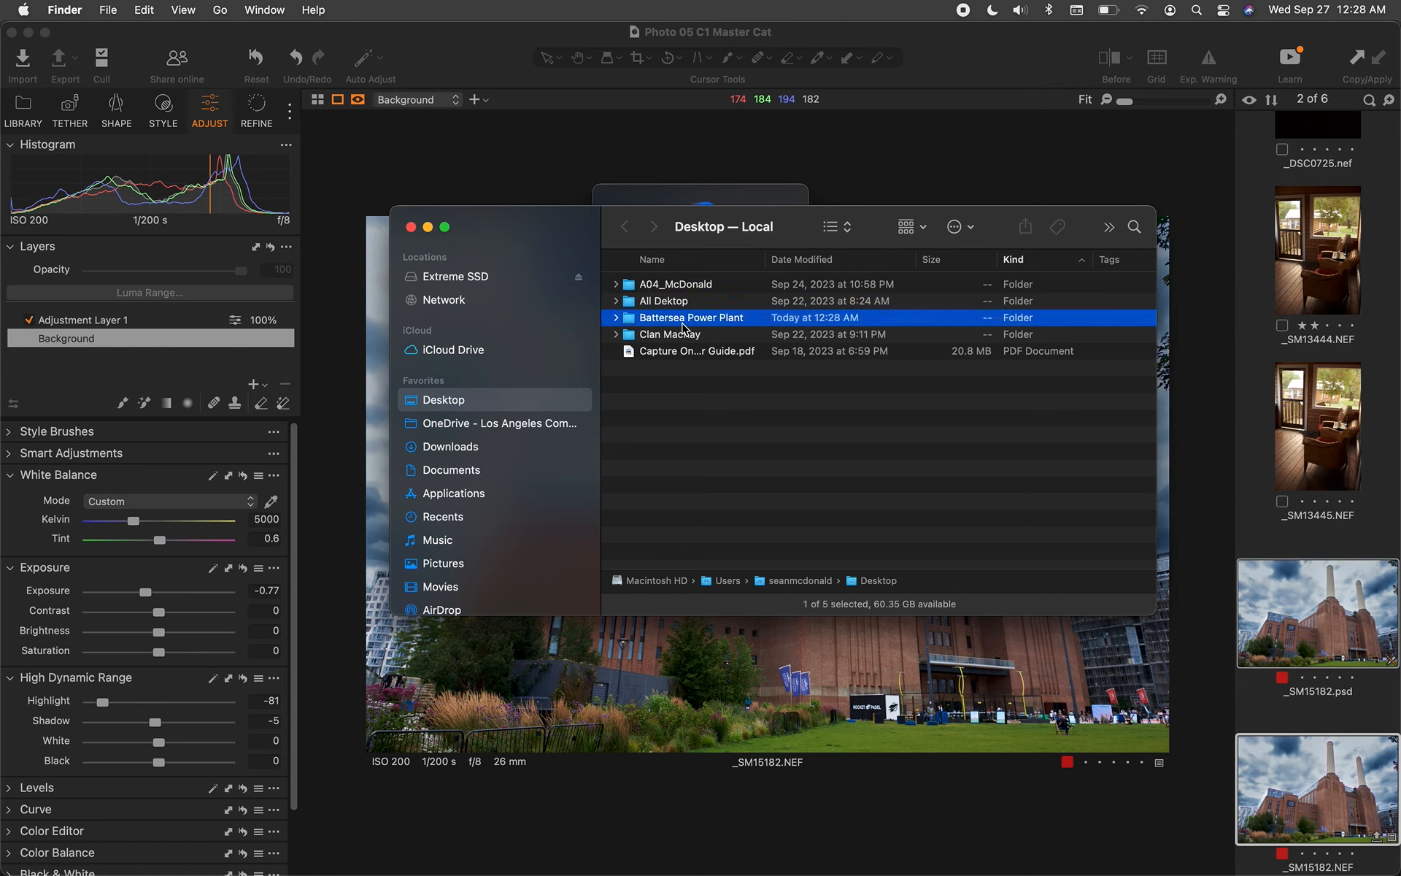
pyautogui.click(616, 318)
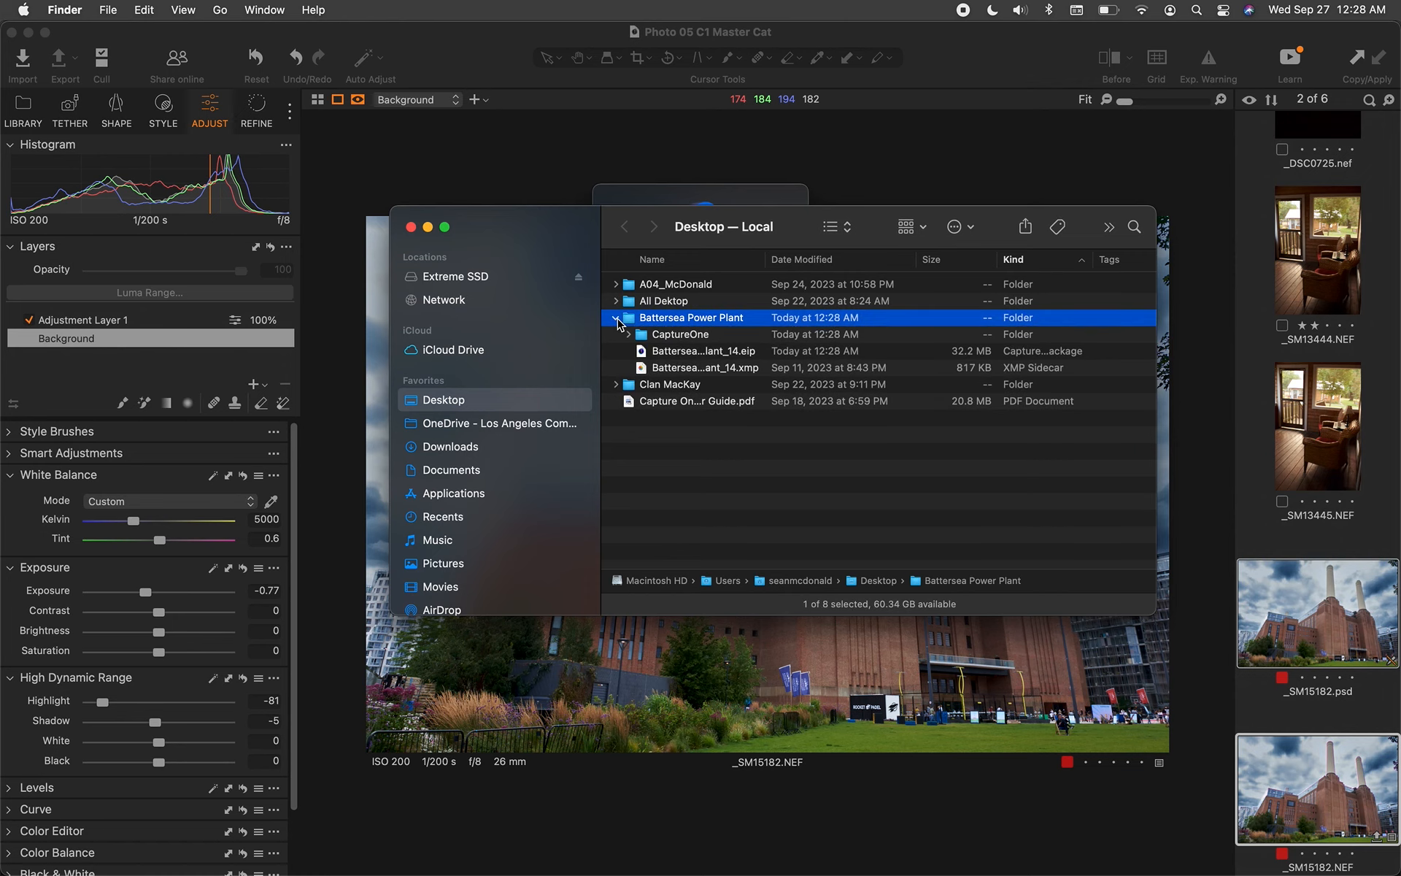
pyautogui.click(741, 353)
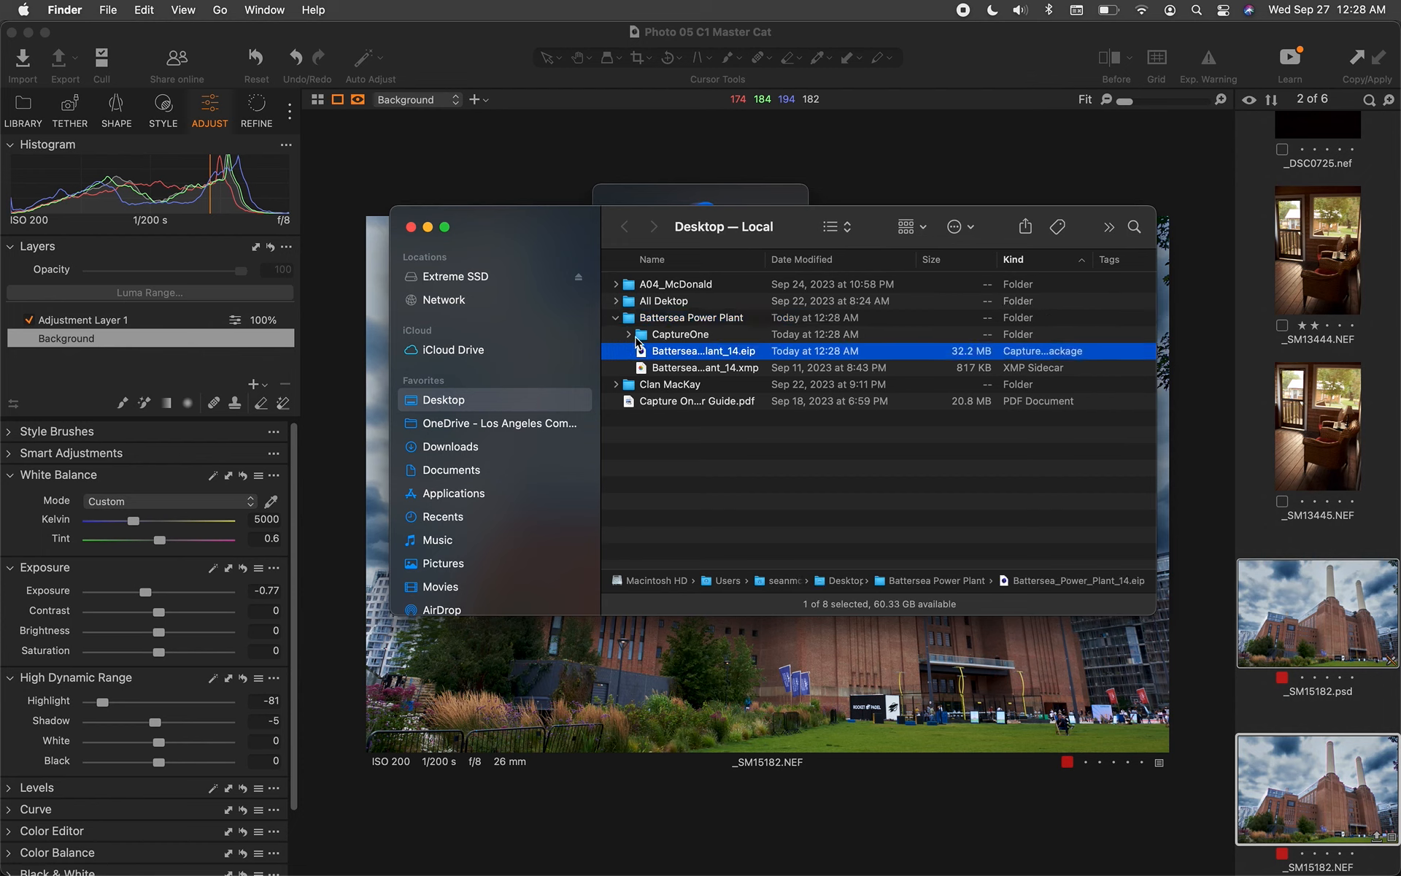
pyautogui.click(629, 337)
pyautogui.click(629, 336)
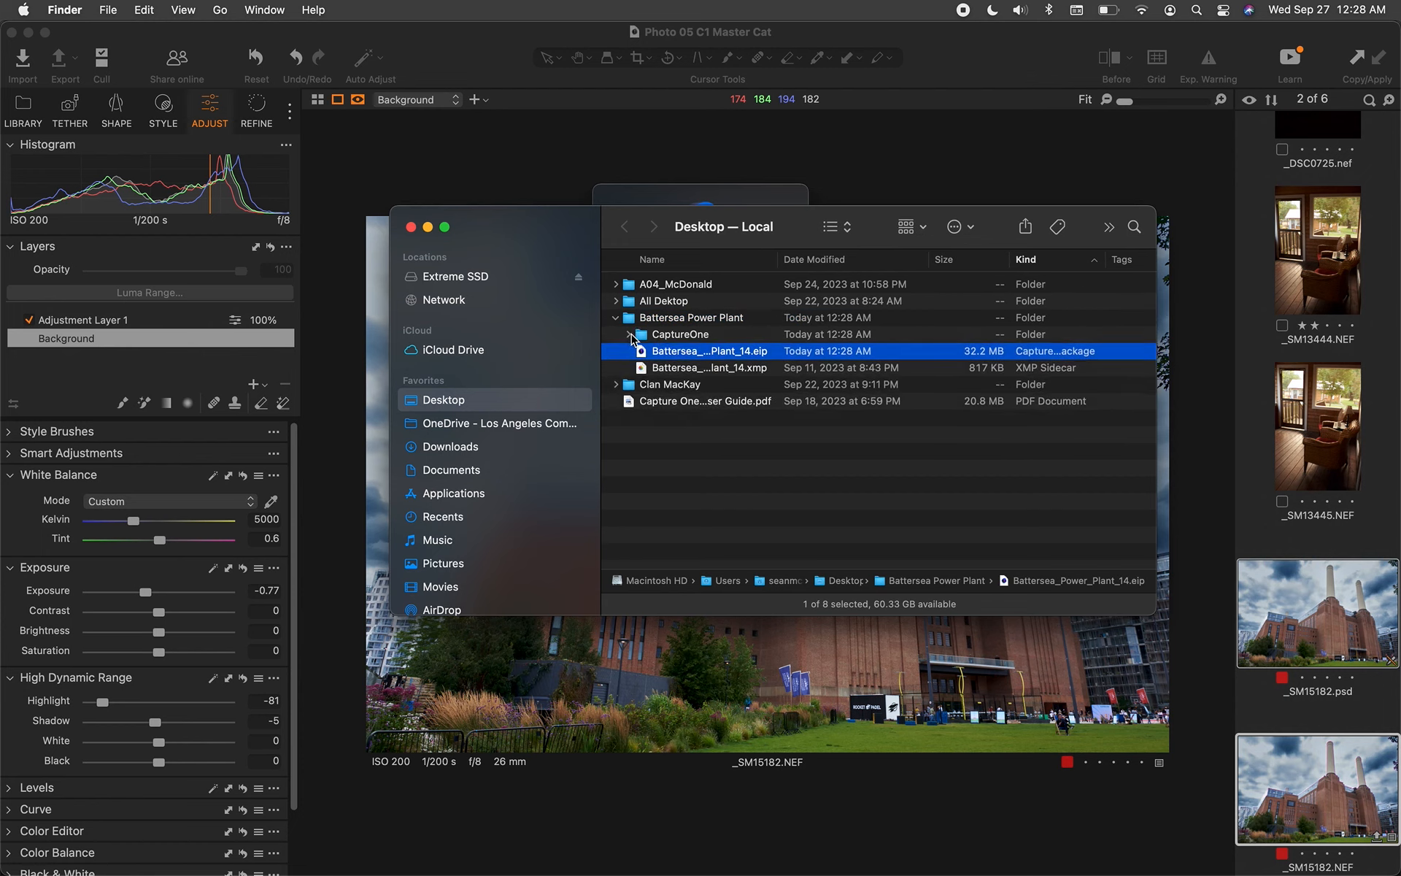
# Check the .eip package's Open With options, then collapse the Battersea Power Plant folder
pyautogui.rightClick(674, 351)
pyautogui.moveTo(699, 375)
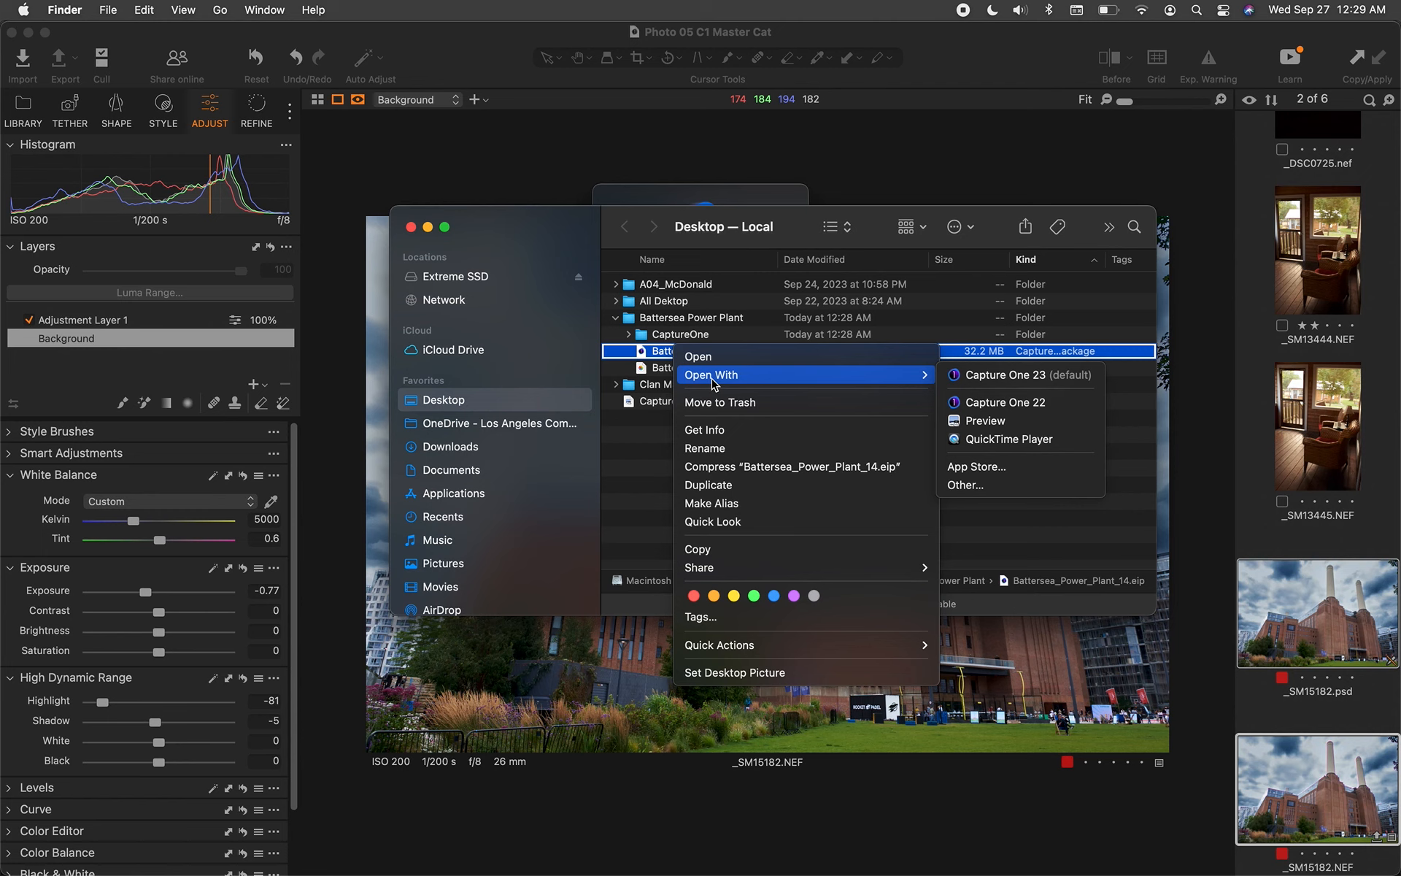
pyautogui.click(644, 354)
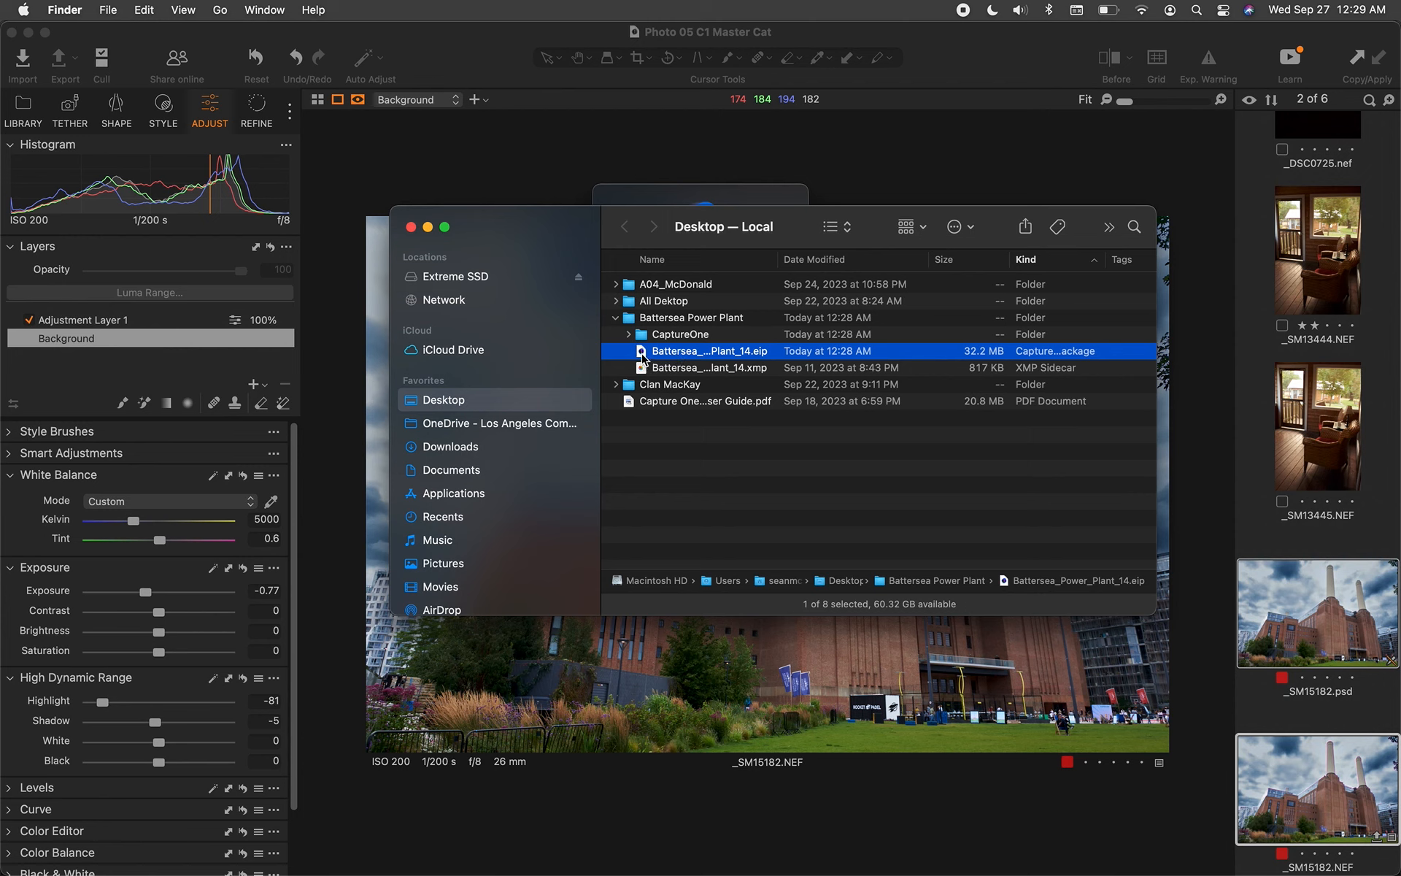
pyautogui.rightClick(644, 357)
pyautogui.moveTo(657, 385)
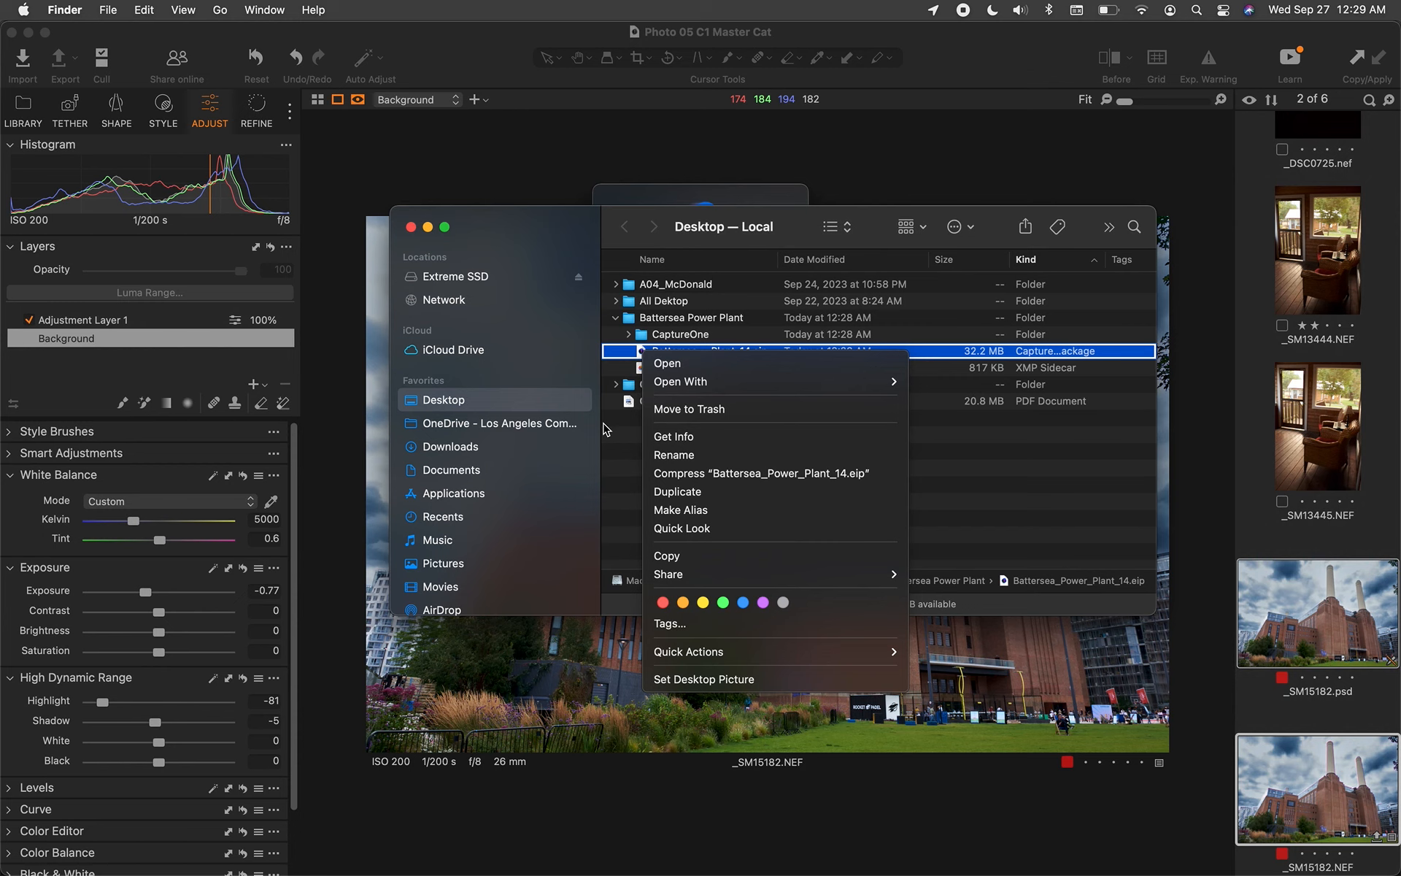
pyautogui.press('Escape')
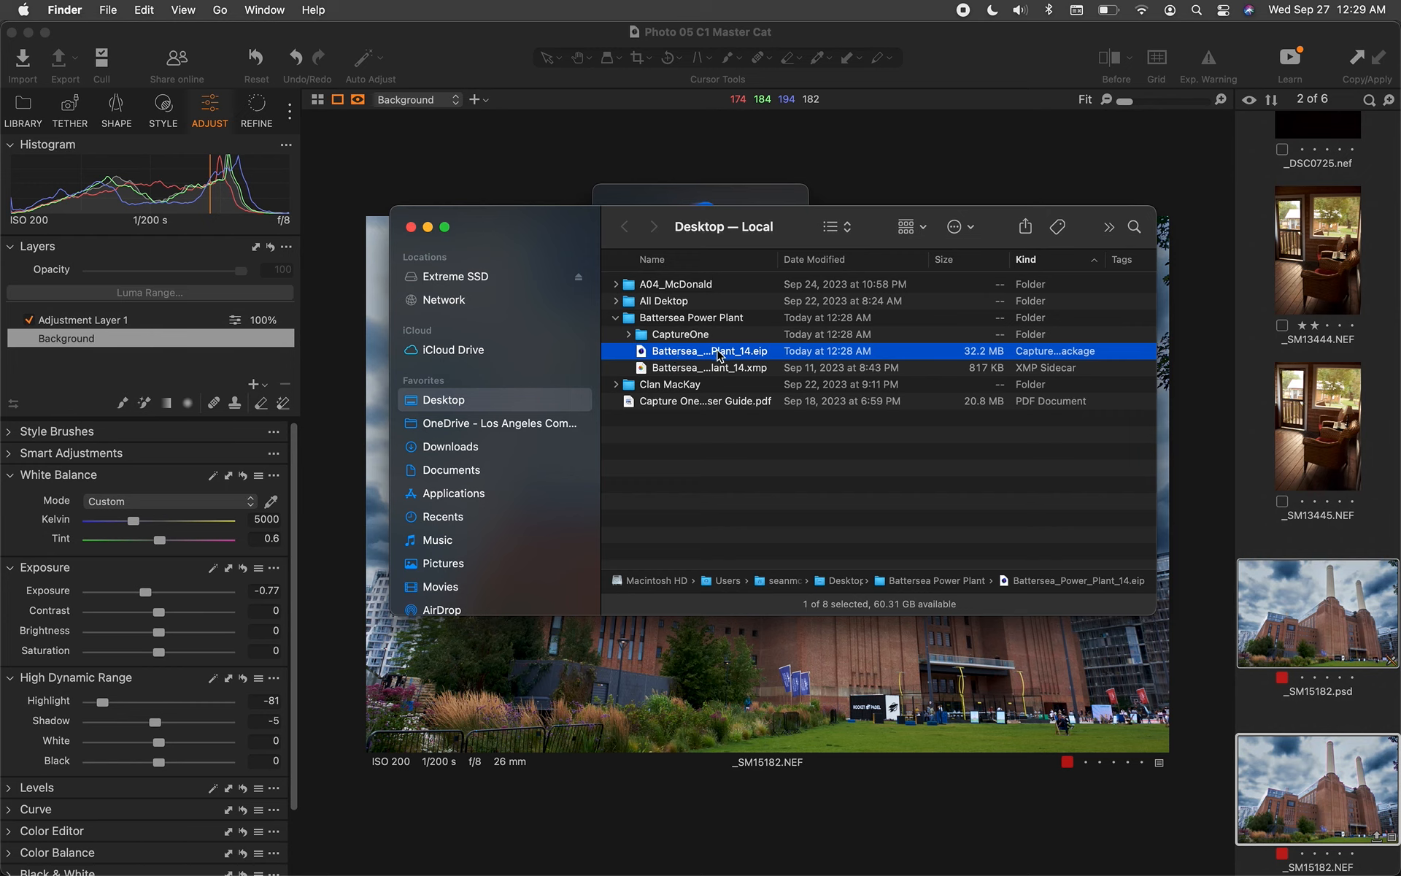
pyautogui.click(616, 317)
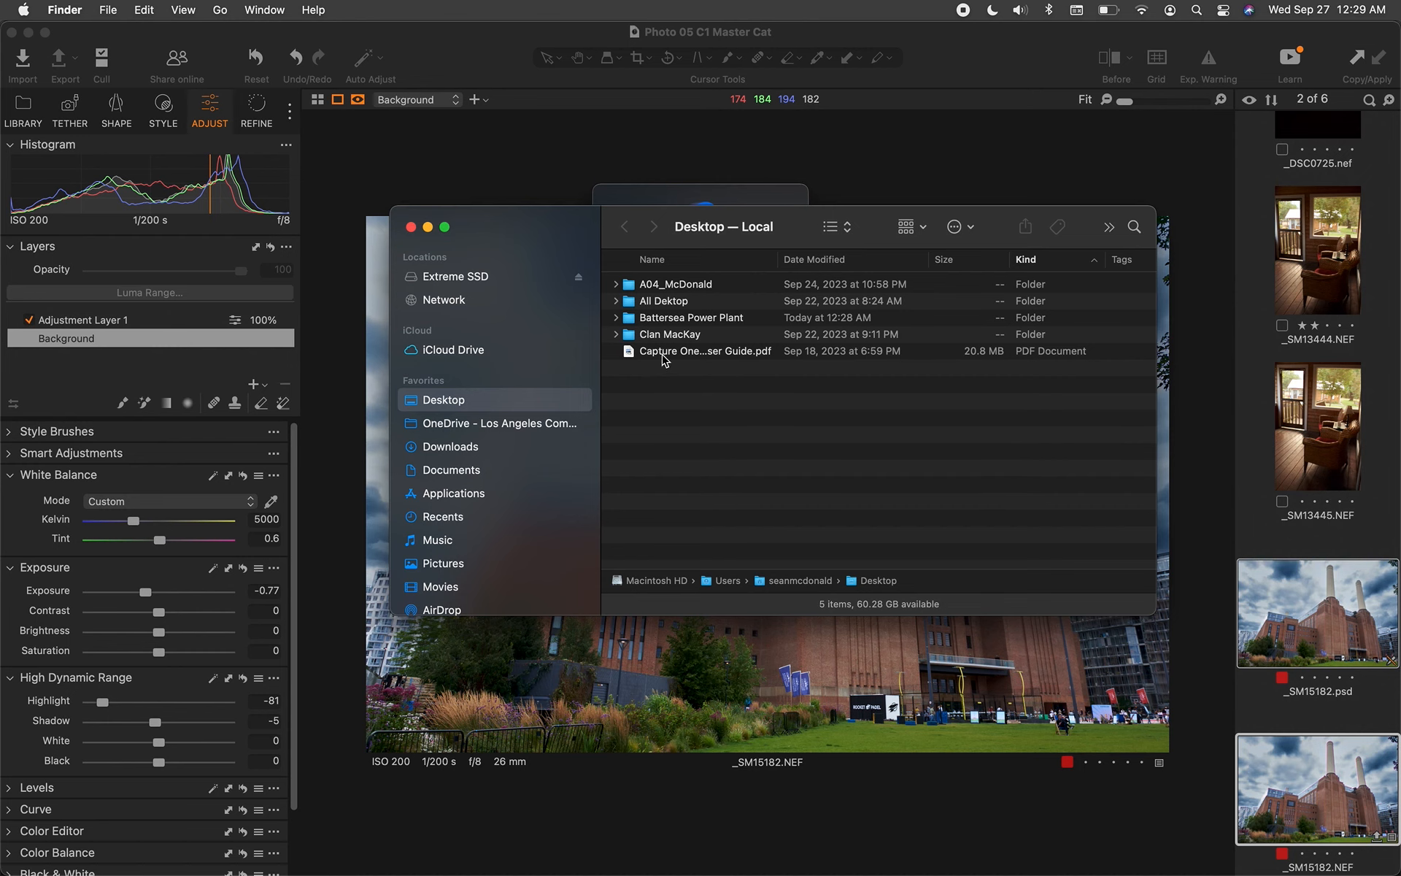
# Close the Finder window and dismiss the Export Partially Completed notice
pyautogui.click(411, 227)
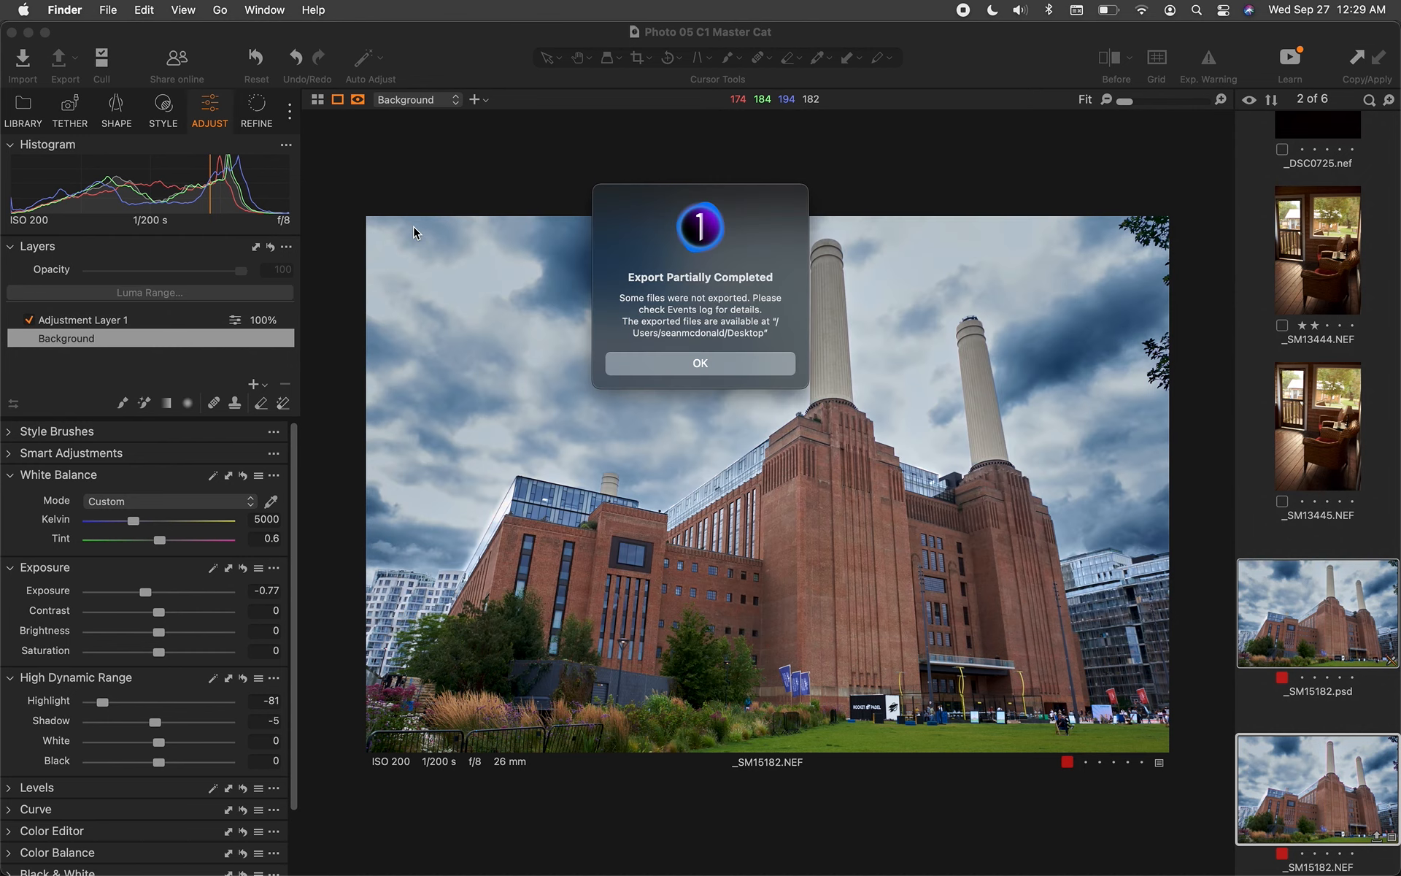
pyautogui.click(722, 362)
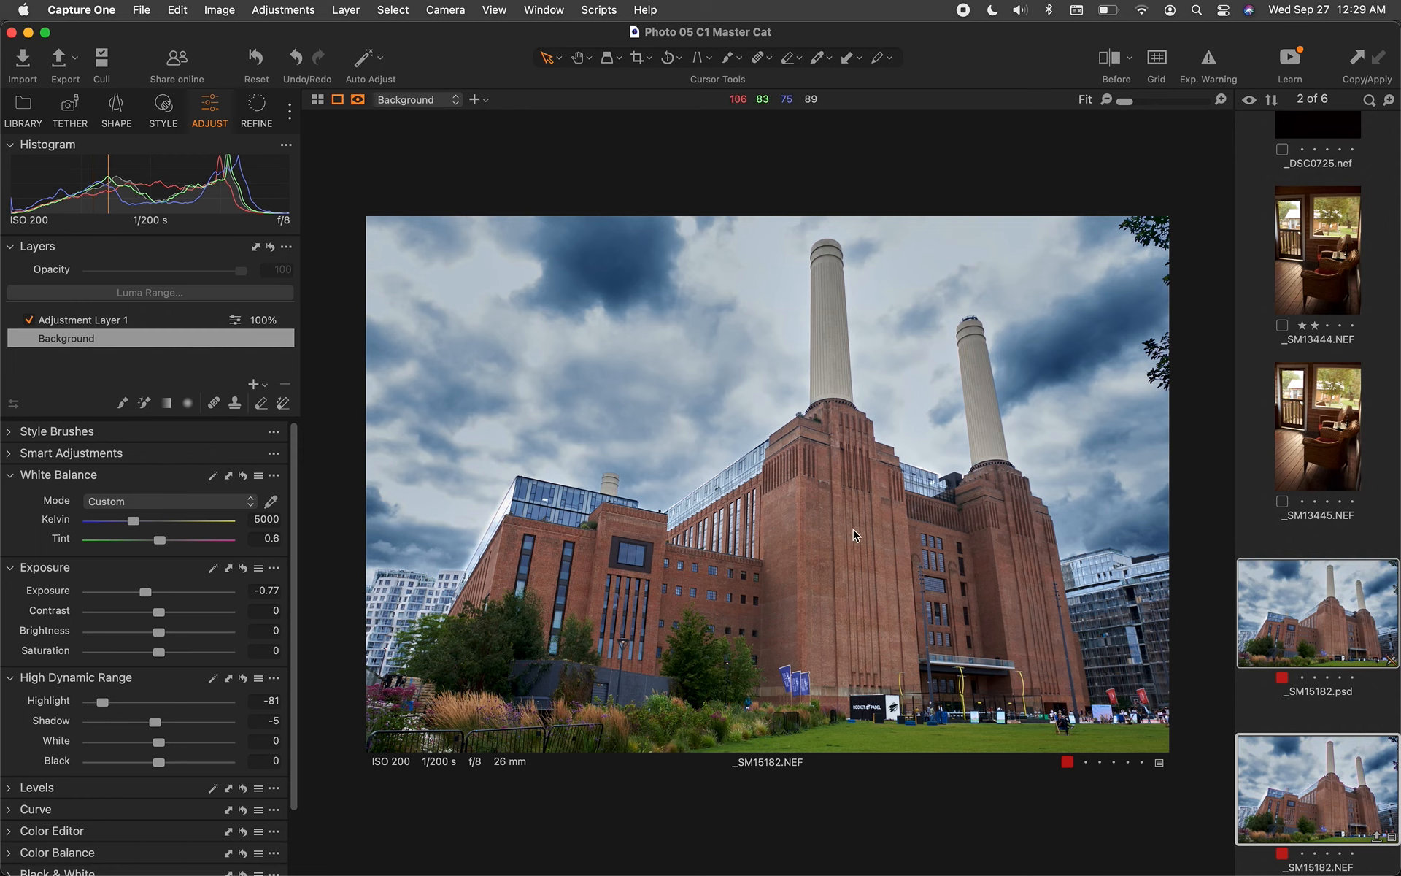
pyautogui.click(1328, 639)
pyautogui.click(1298, 789)
# Browse the _SM15182.NEF context menu options without choosing any
pyautogui.rightClick(1311, 769)
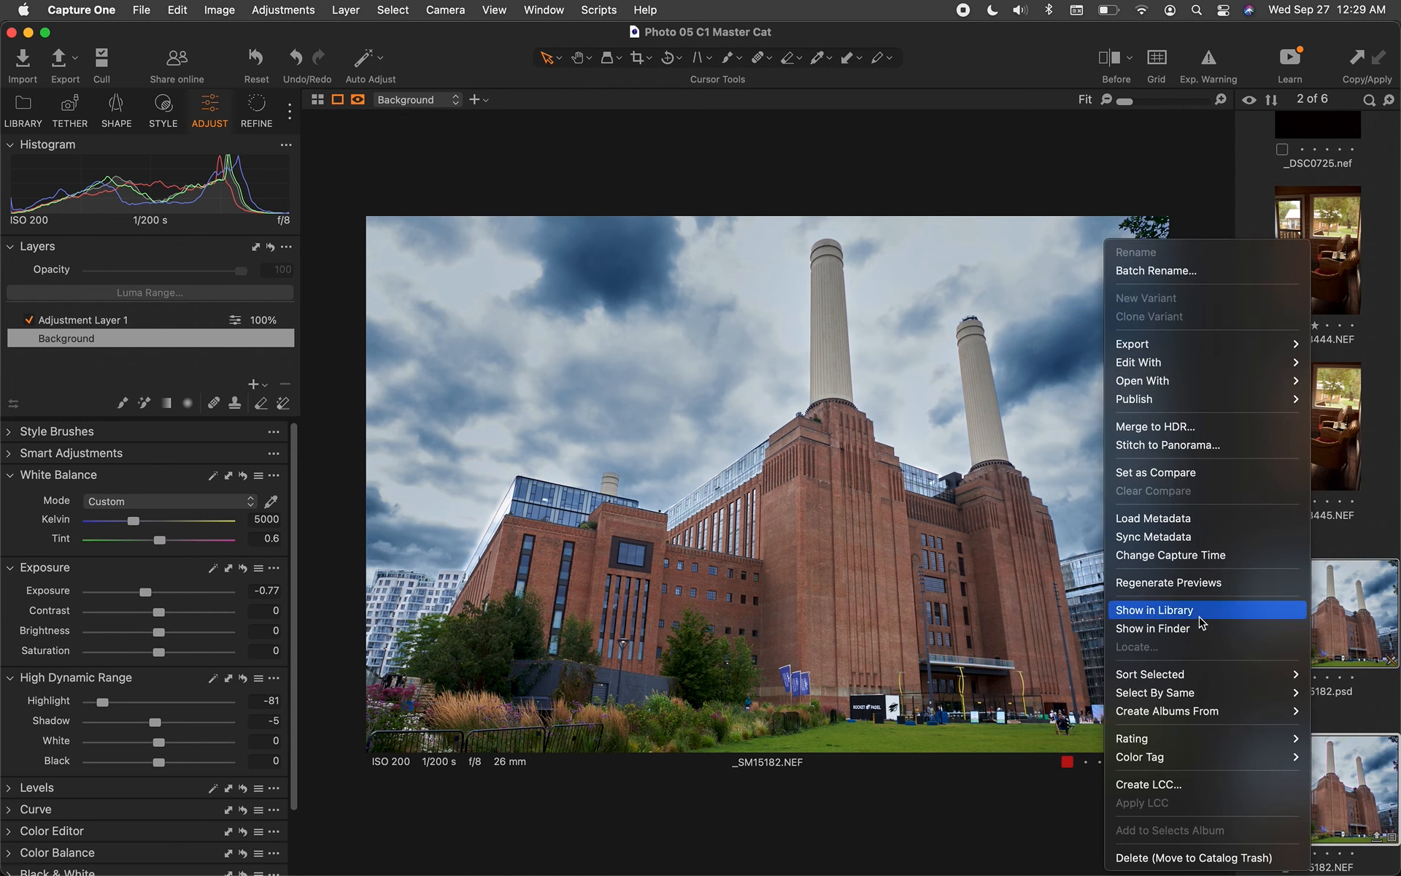
pyautogui.moveTo(1210, 761)
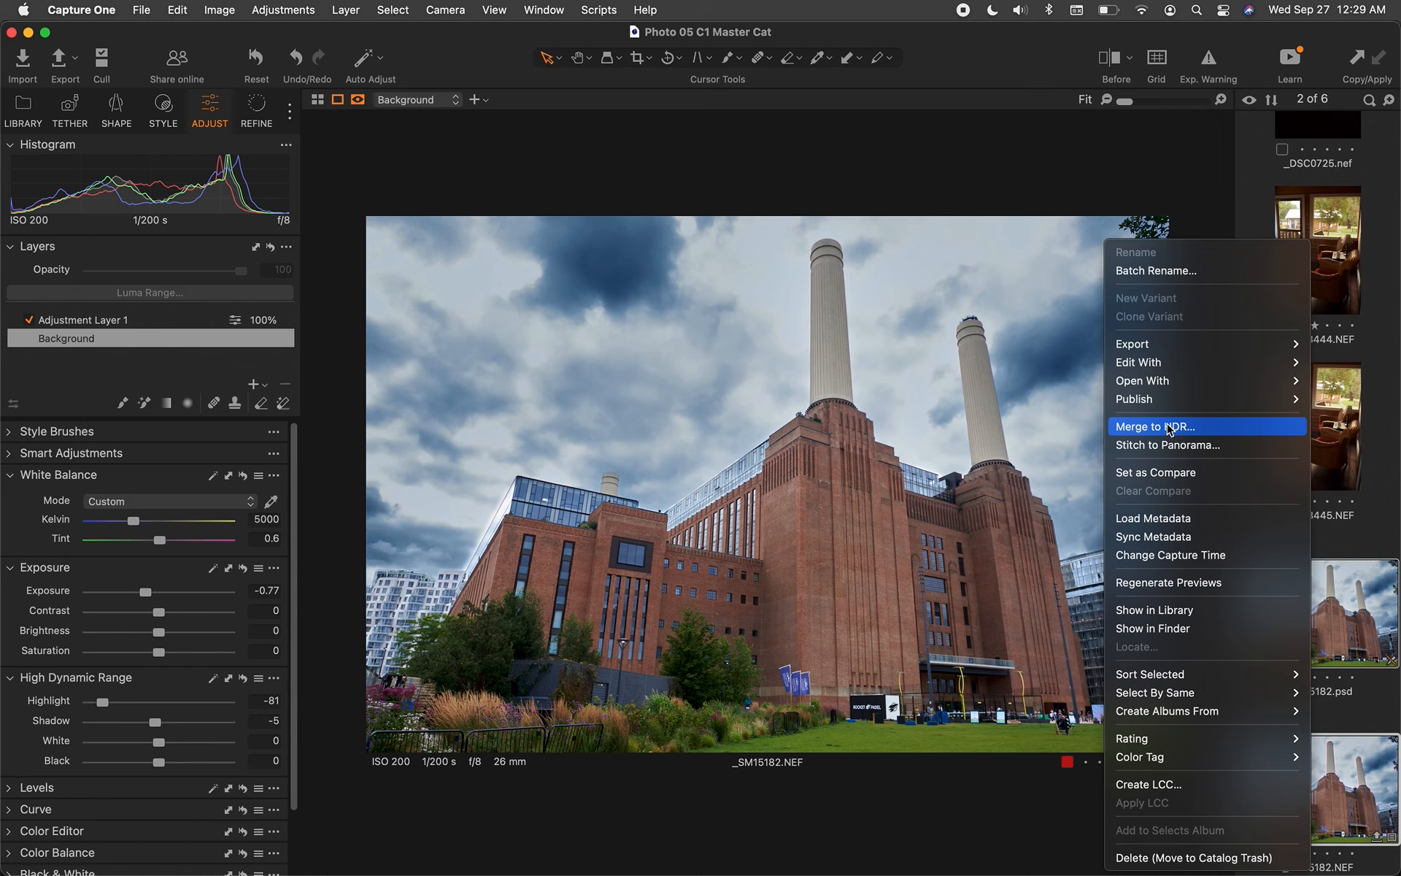
pyautogui.moveTo(1201, 373)
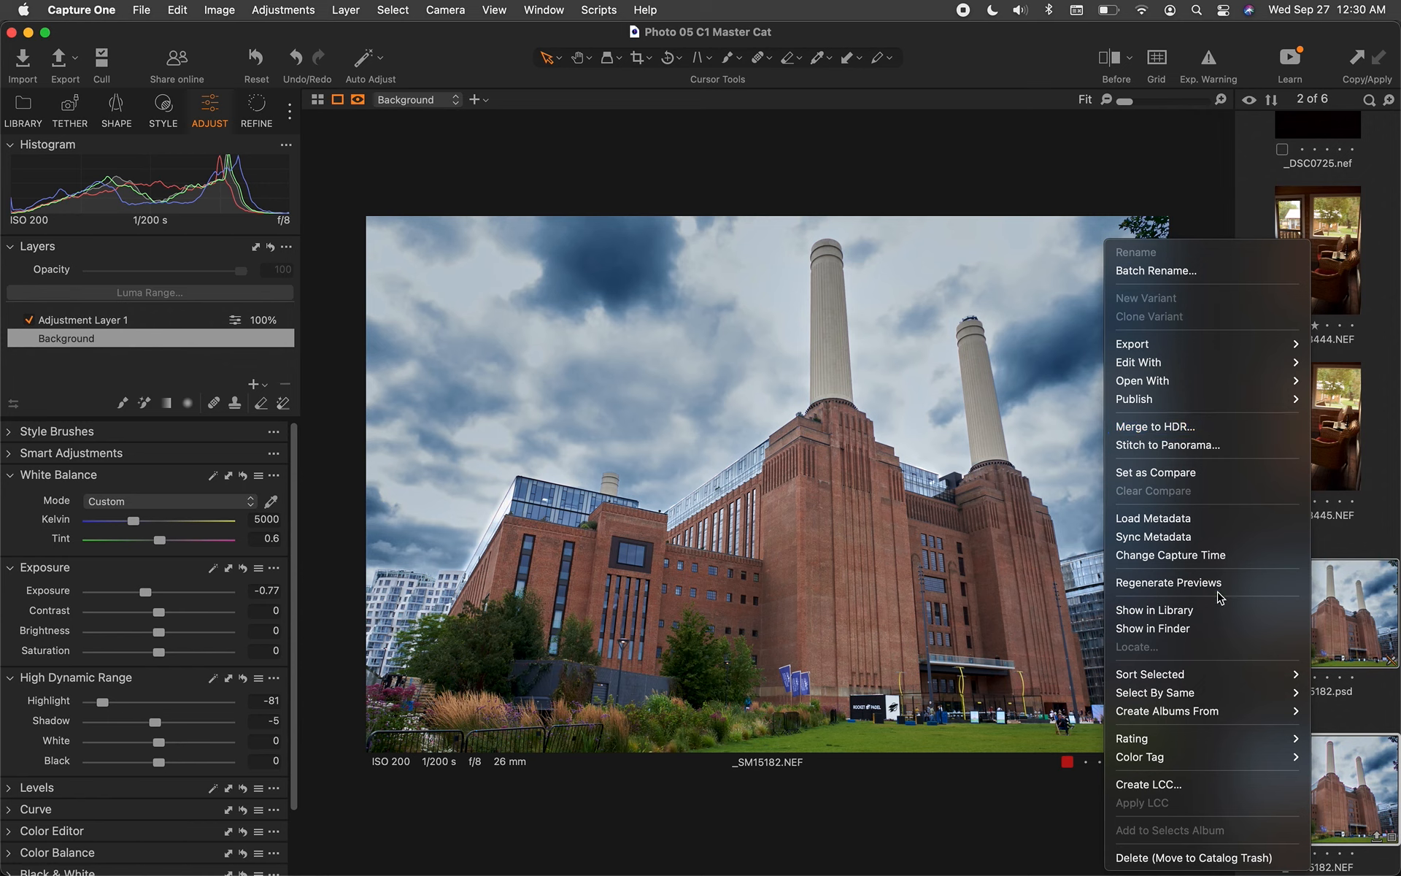
pyautogui.click(980, 619)
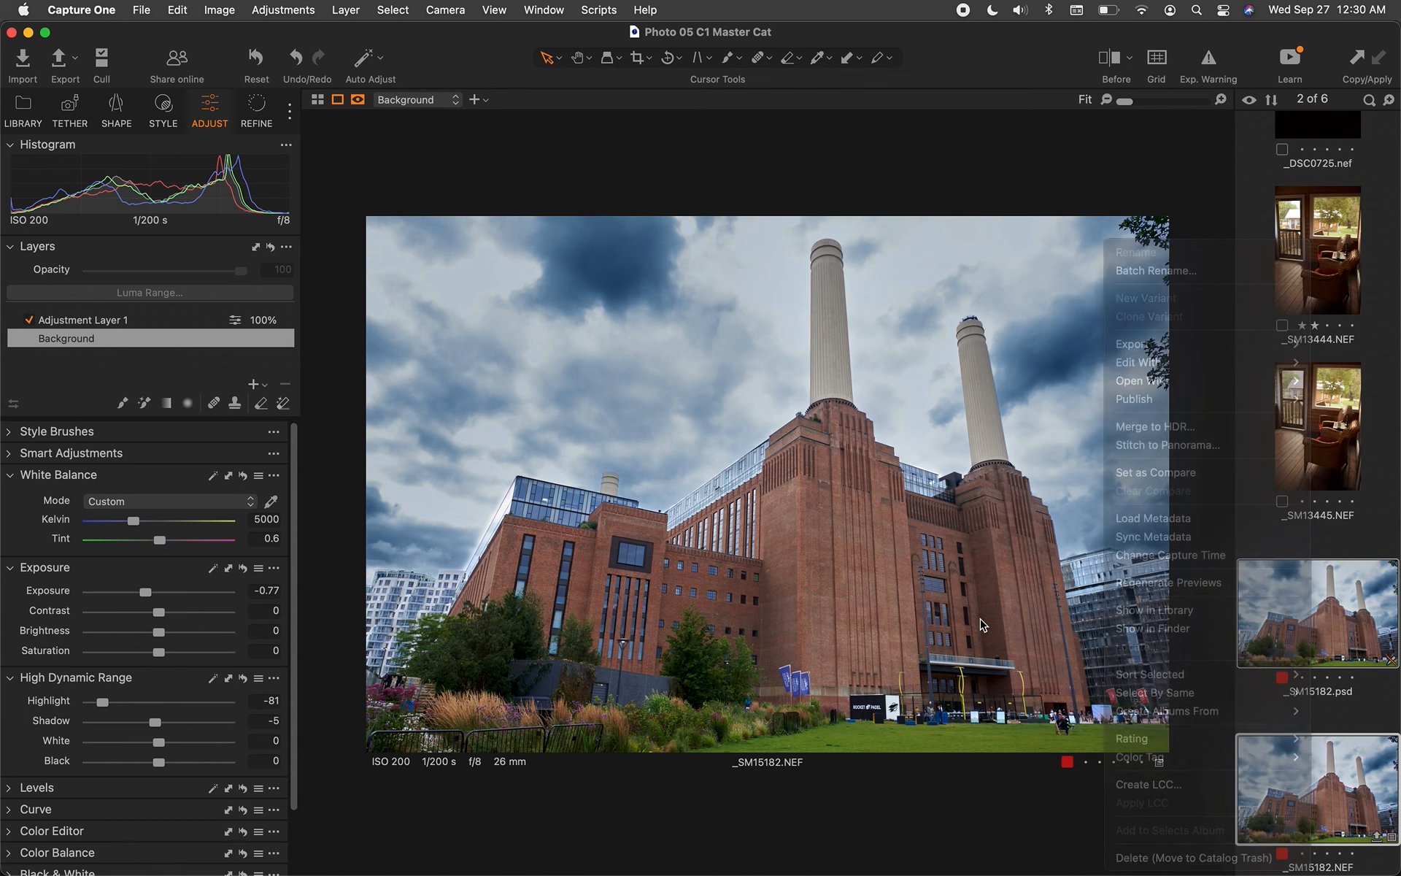
pyautogui.rightClick(951, 586)
pyautogui.moveTo(994, 354)
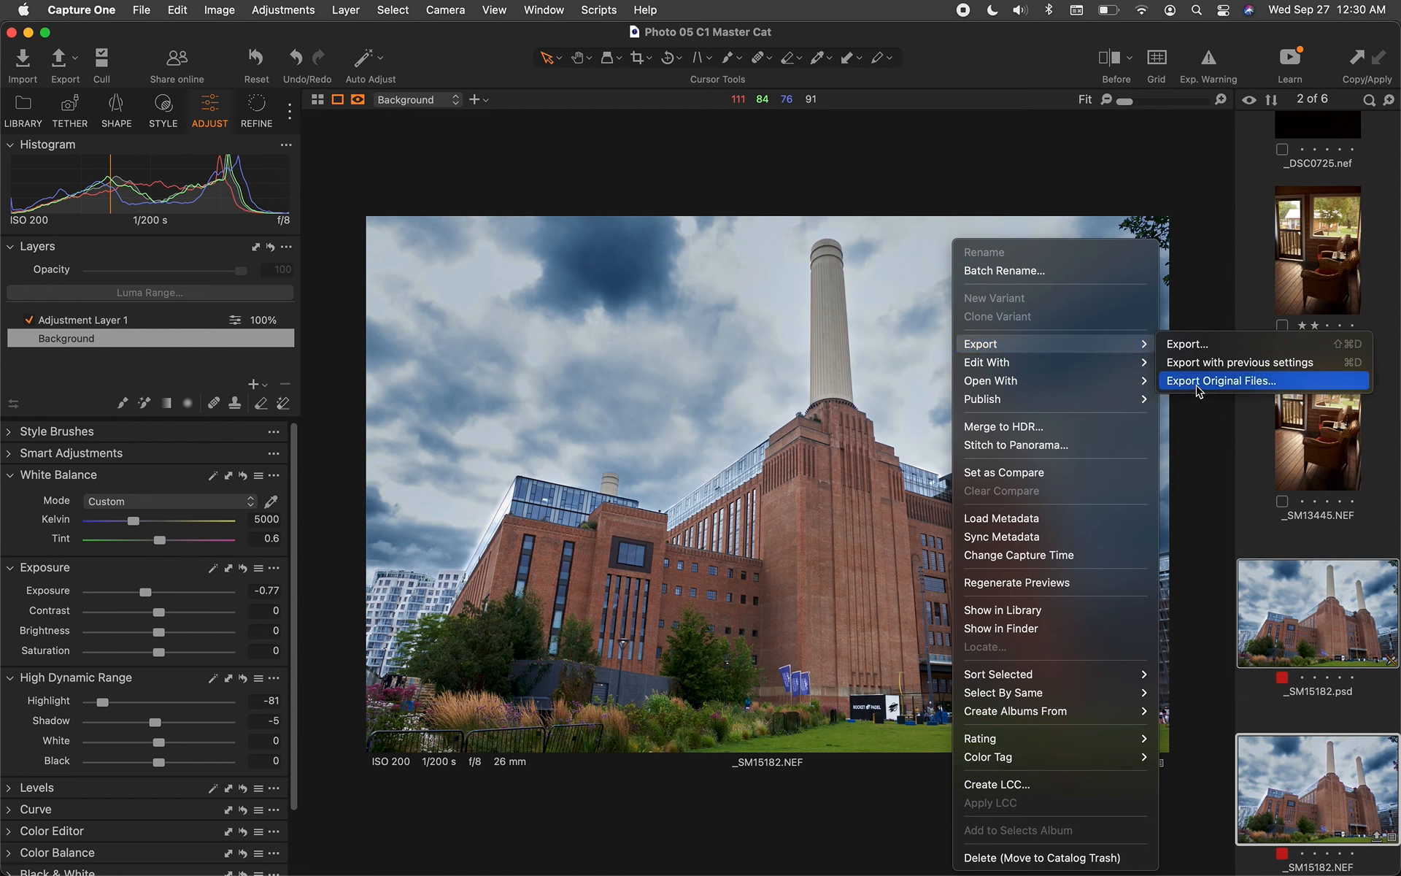
pyautogui.click(694, 440)
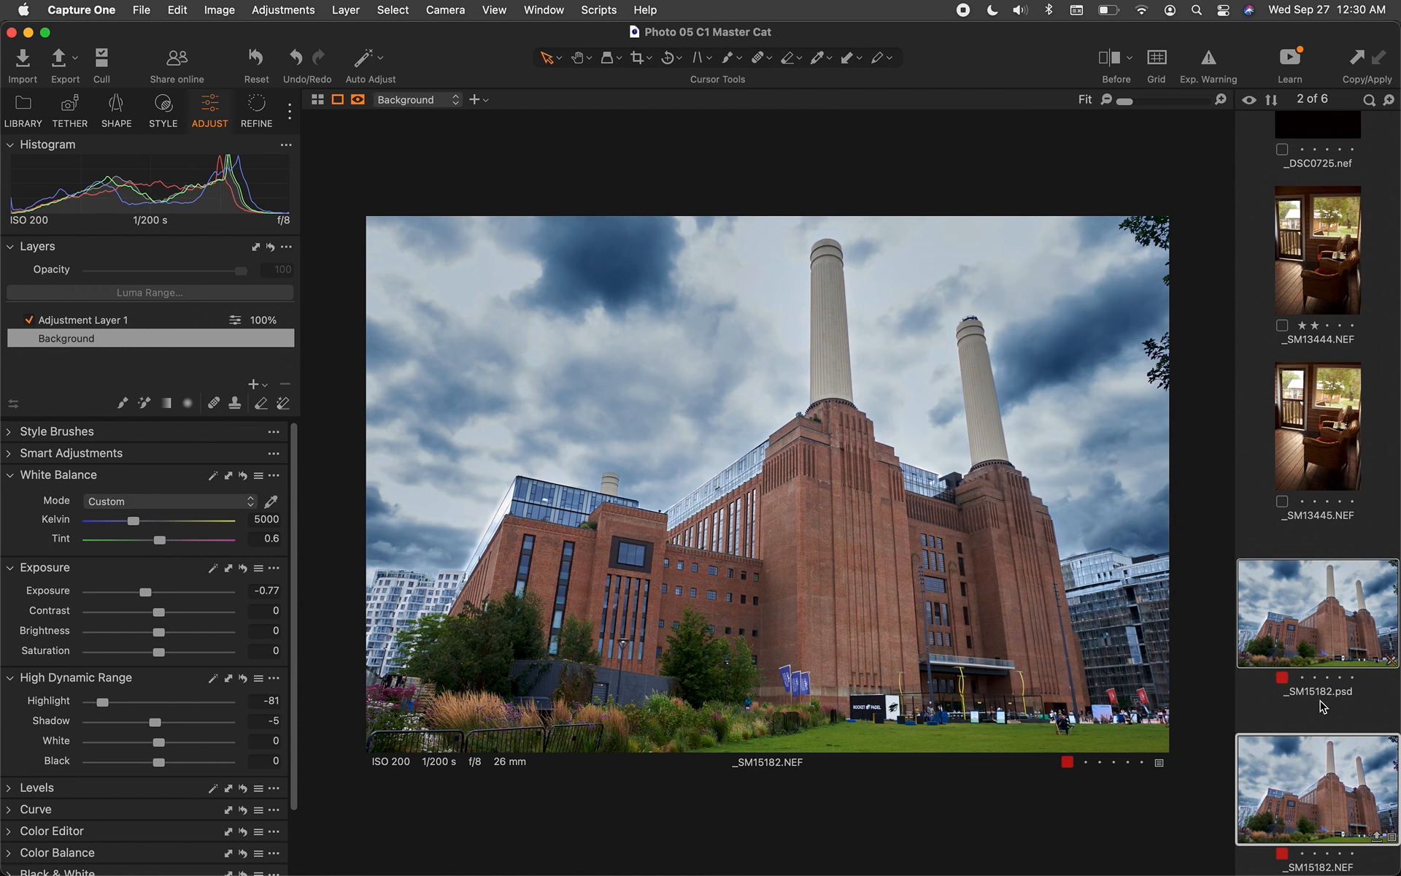
# Clear the selection and select only the _SM15182.NEF thumbnail
pyautogui.click(1305, 632)
pyautogui.click(1311, 739)
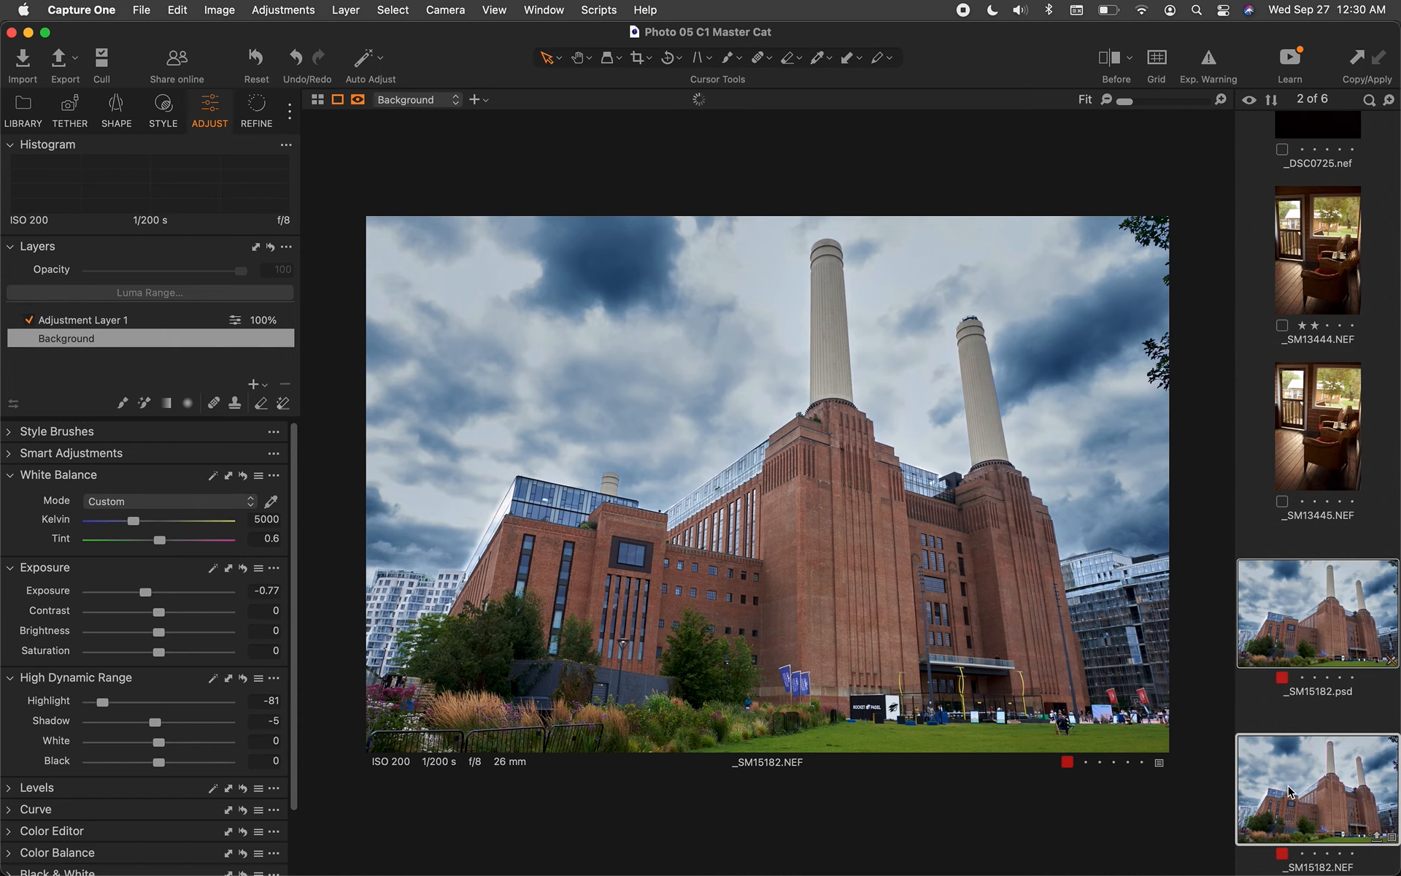
pyautogui.click(1275, 719)
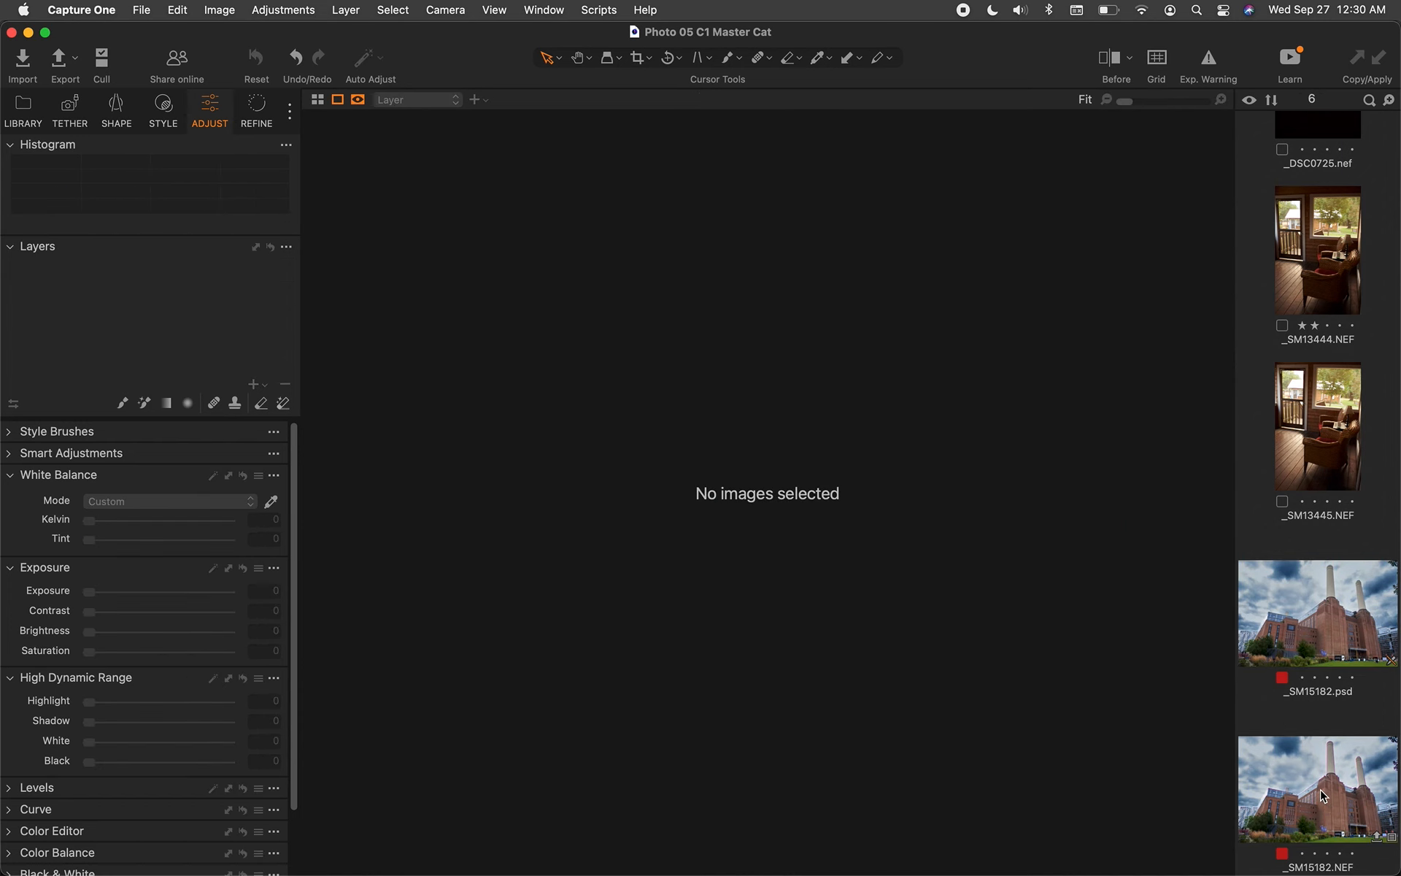
pyautogui.click(1322, 784)
# Create a new variant of _SM15182.NEF from its context menu, then reselect variant [1]
pyautogui.rightClick(1305, 801)
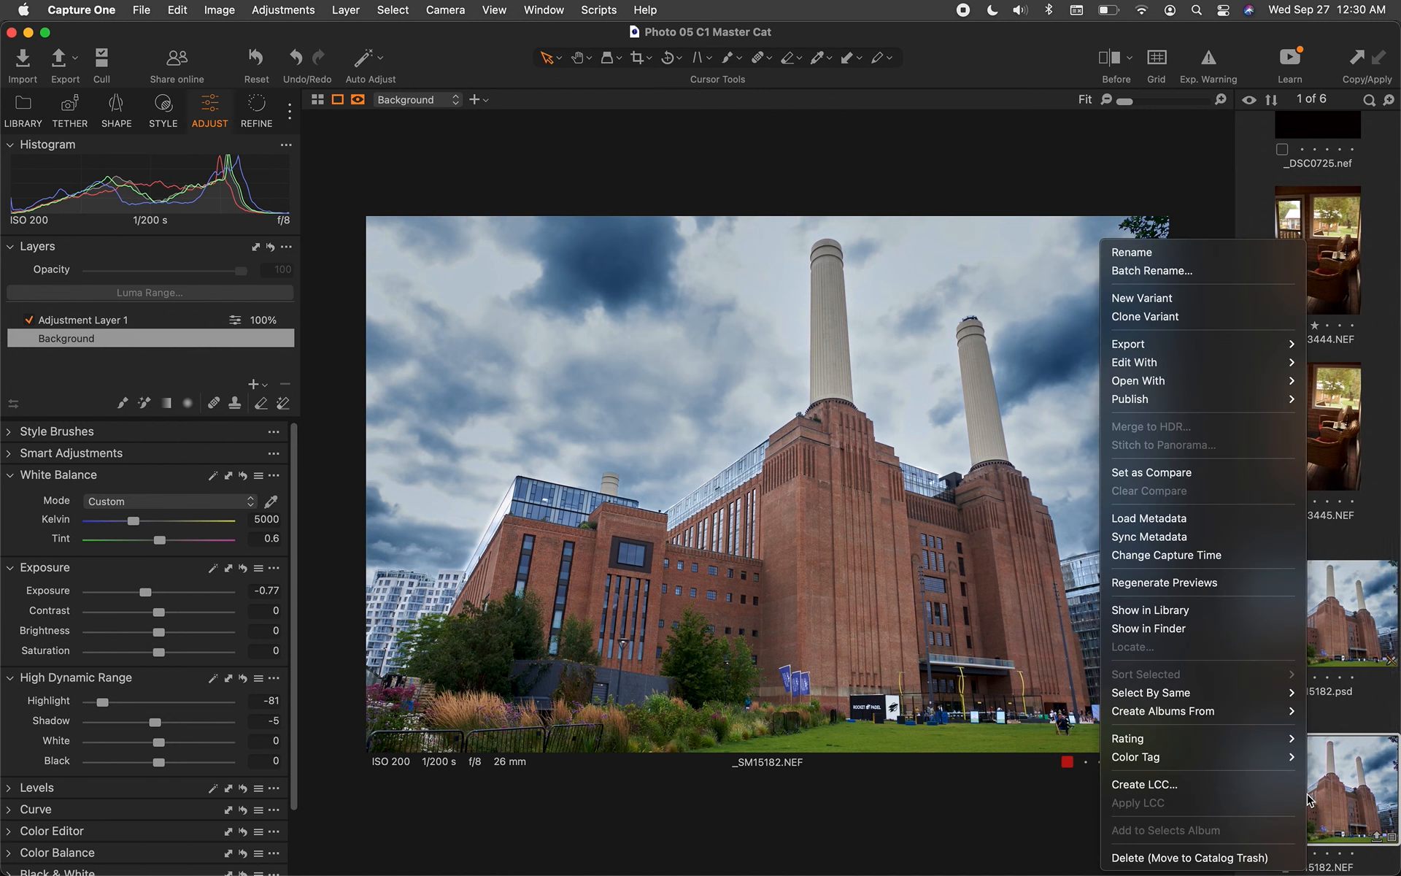
pyautogui.click(1144, 300)
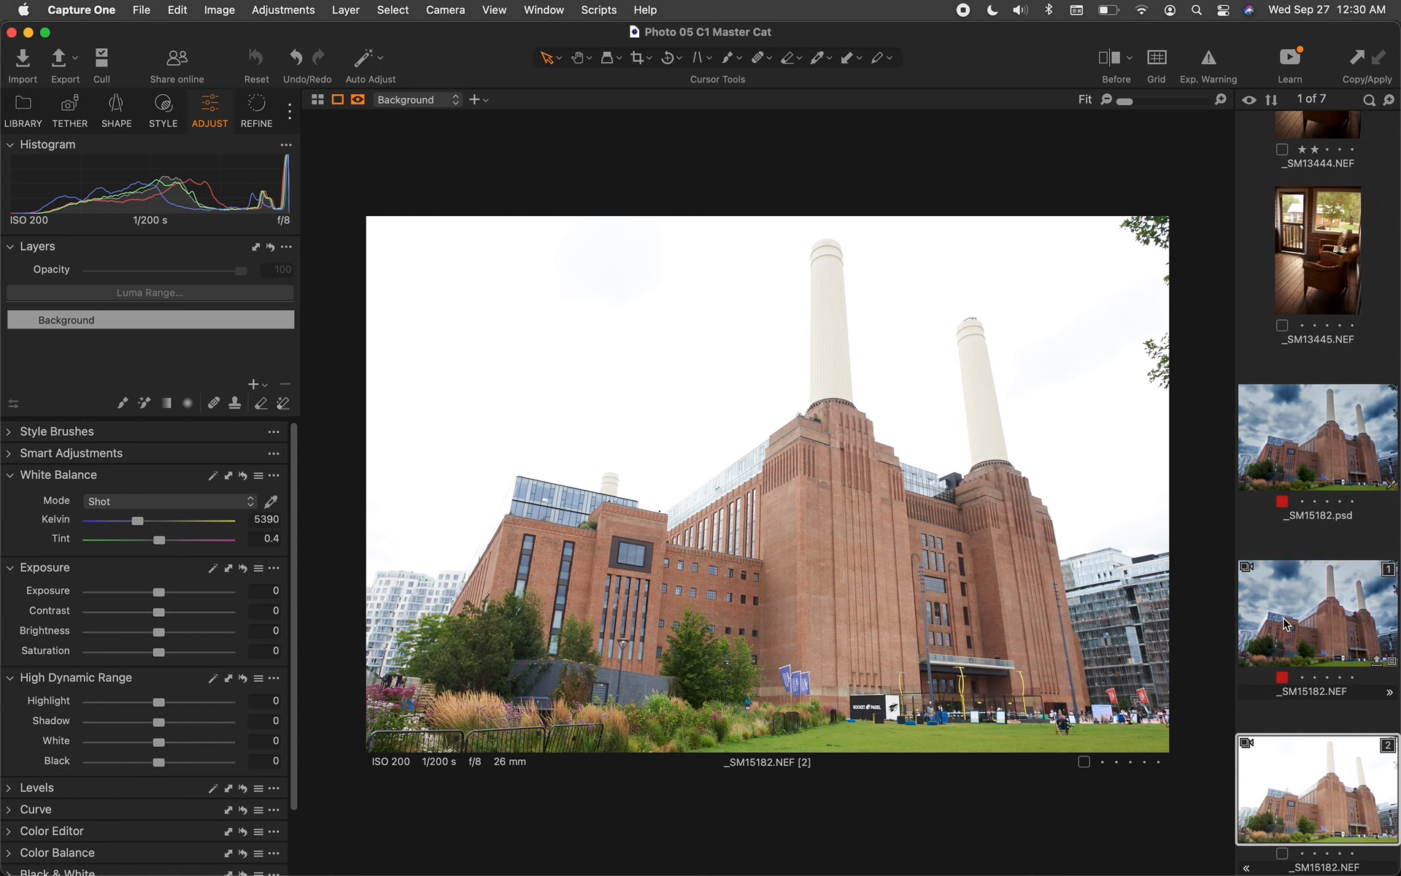
pyautogui.click(1321, 637)
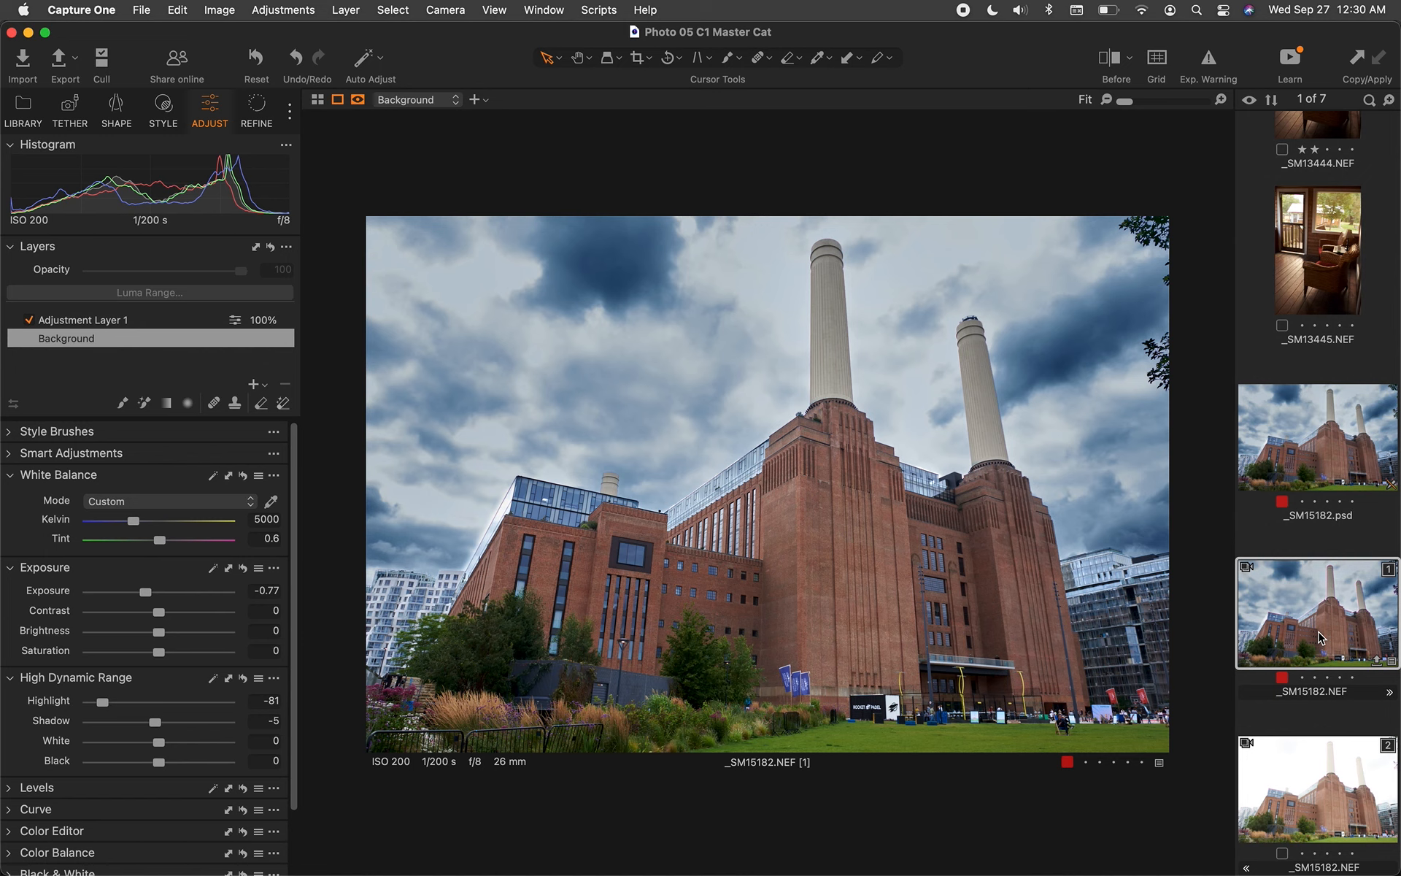
# Copy variant [1]'s adjustments to the adjustments clipboard
pyautogui.rightClick(1321, 637)
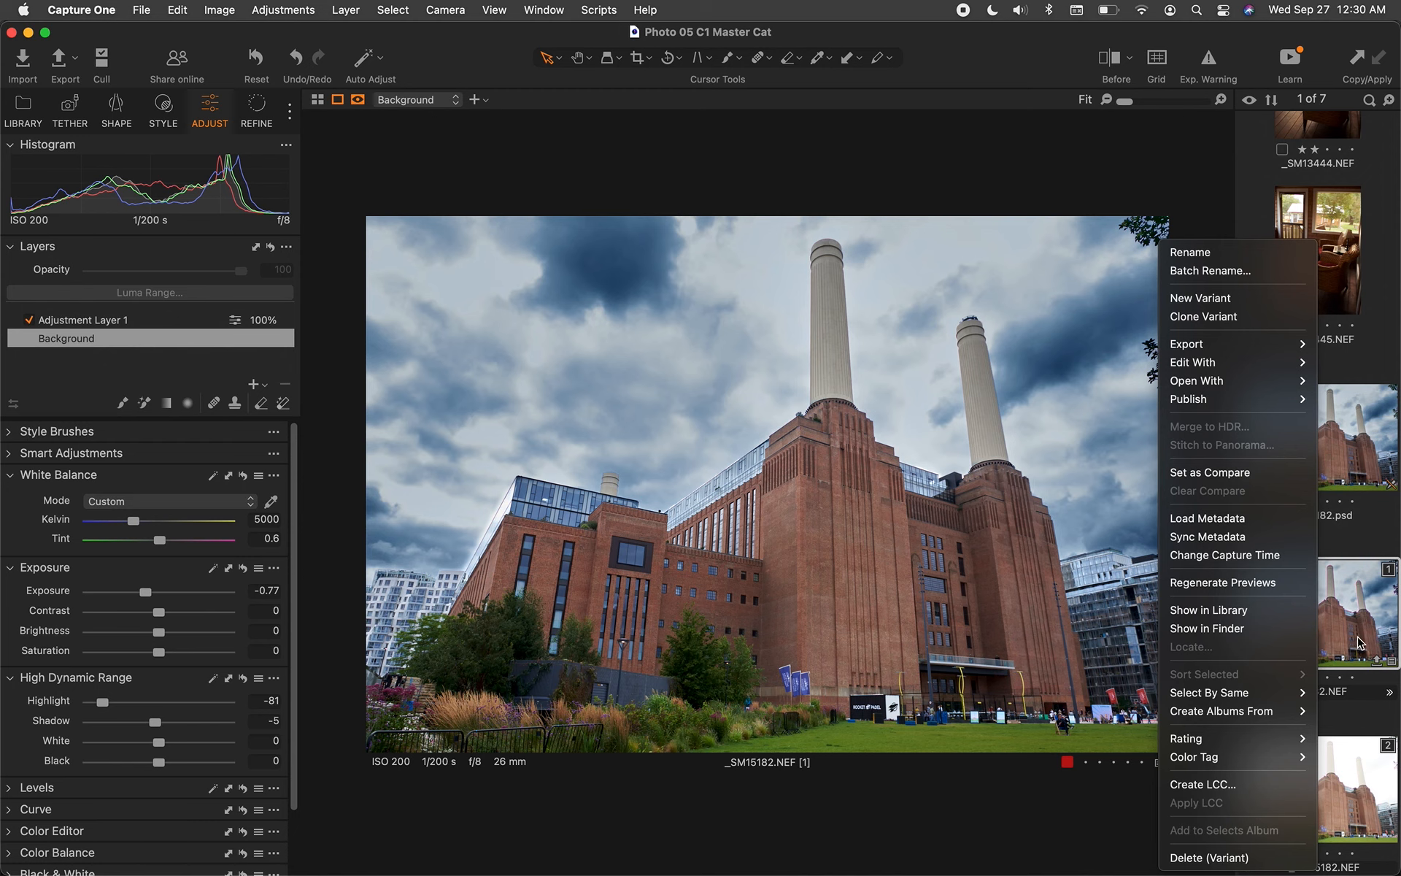
pyautogui.press('Escape')
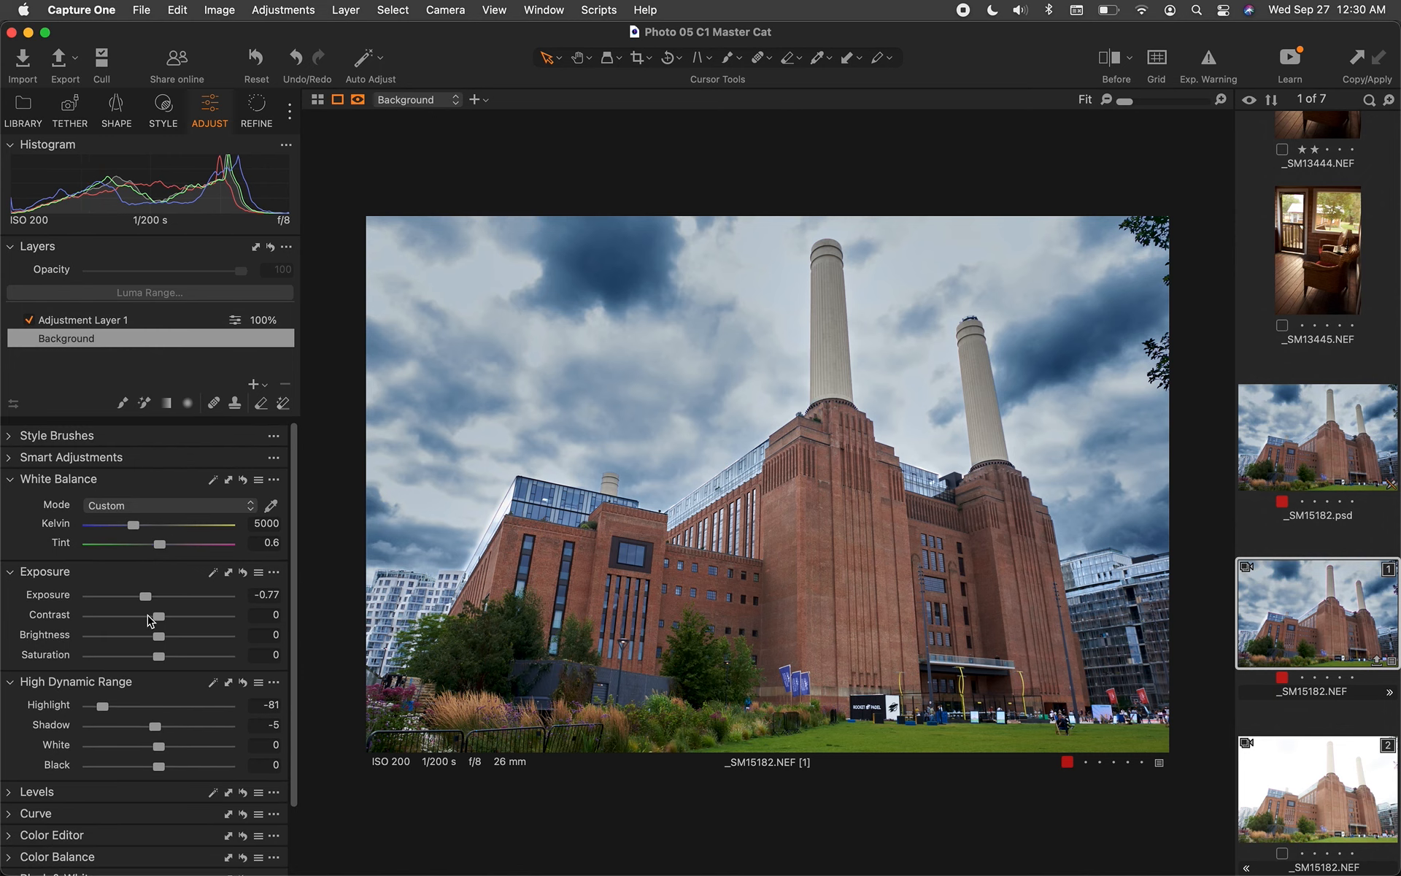
pyautogui.scroll(-3, 148, 620)
pyautogui.scroll(3, 149, 620)
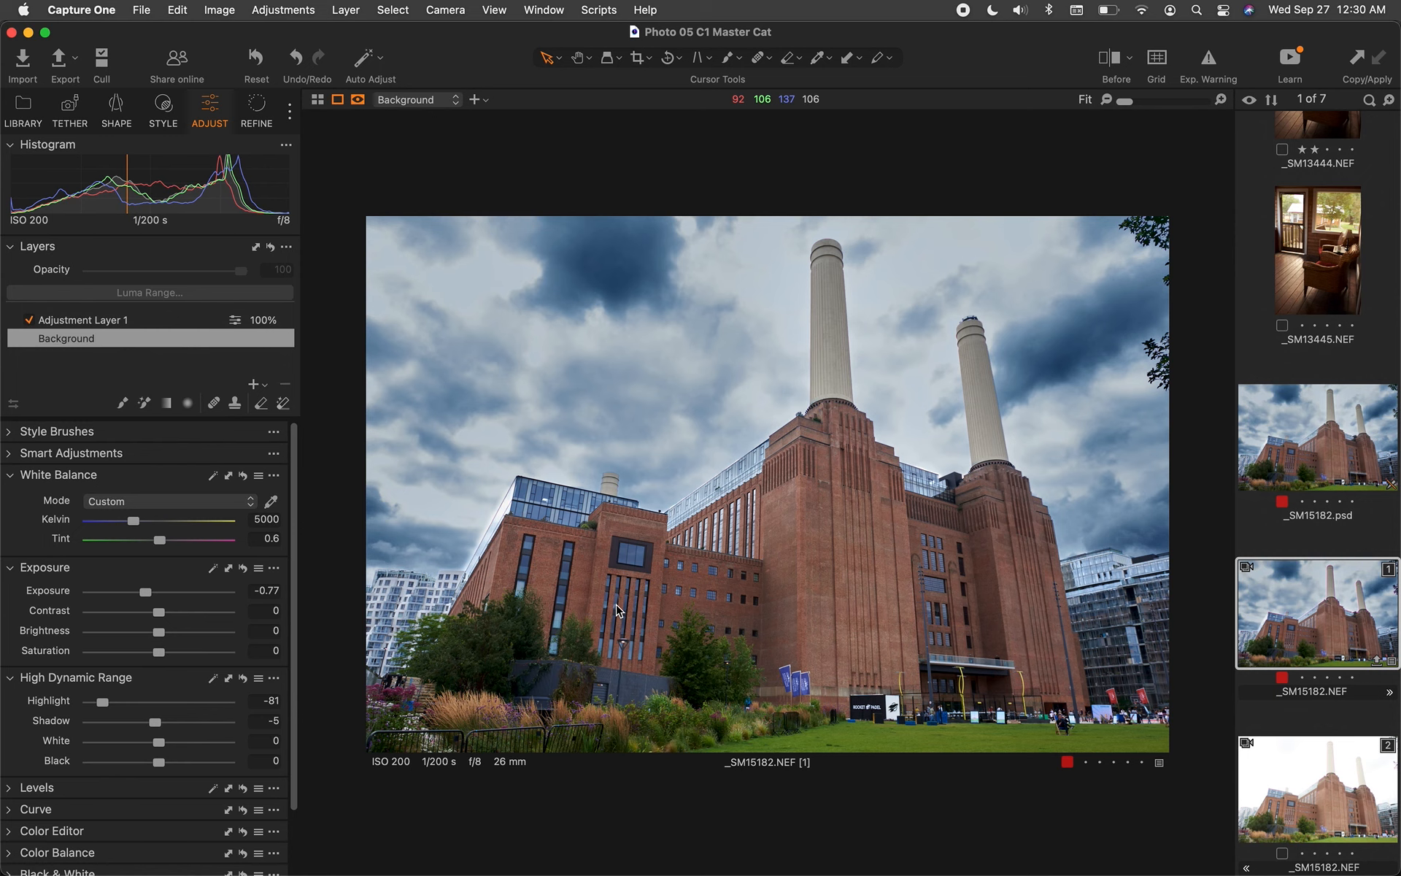
pyautogui.rightClick(1305, 612)
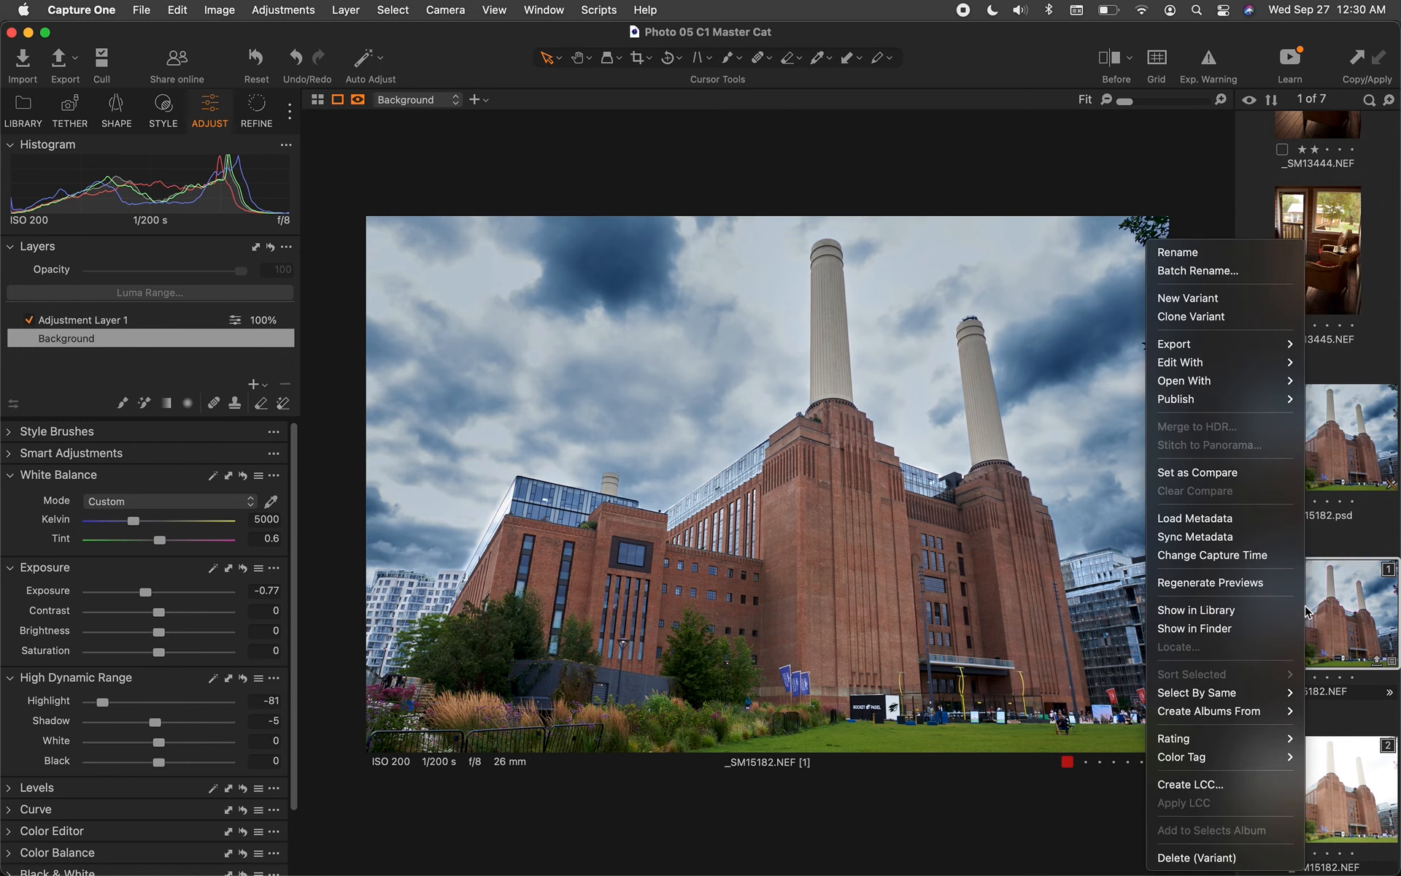
pyautogui.click(1306, 612)
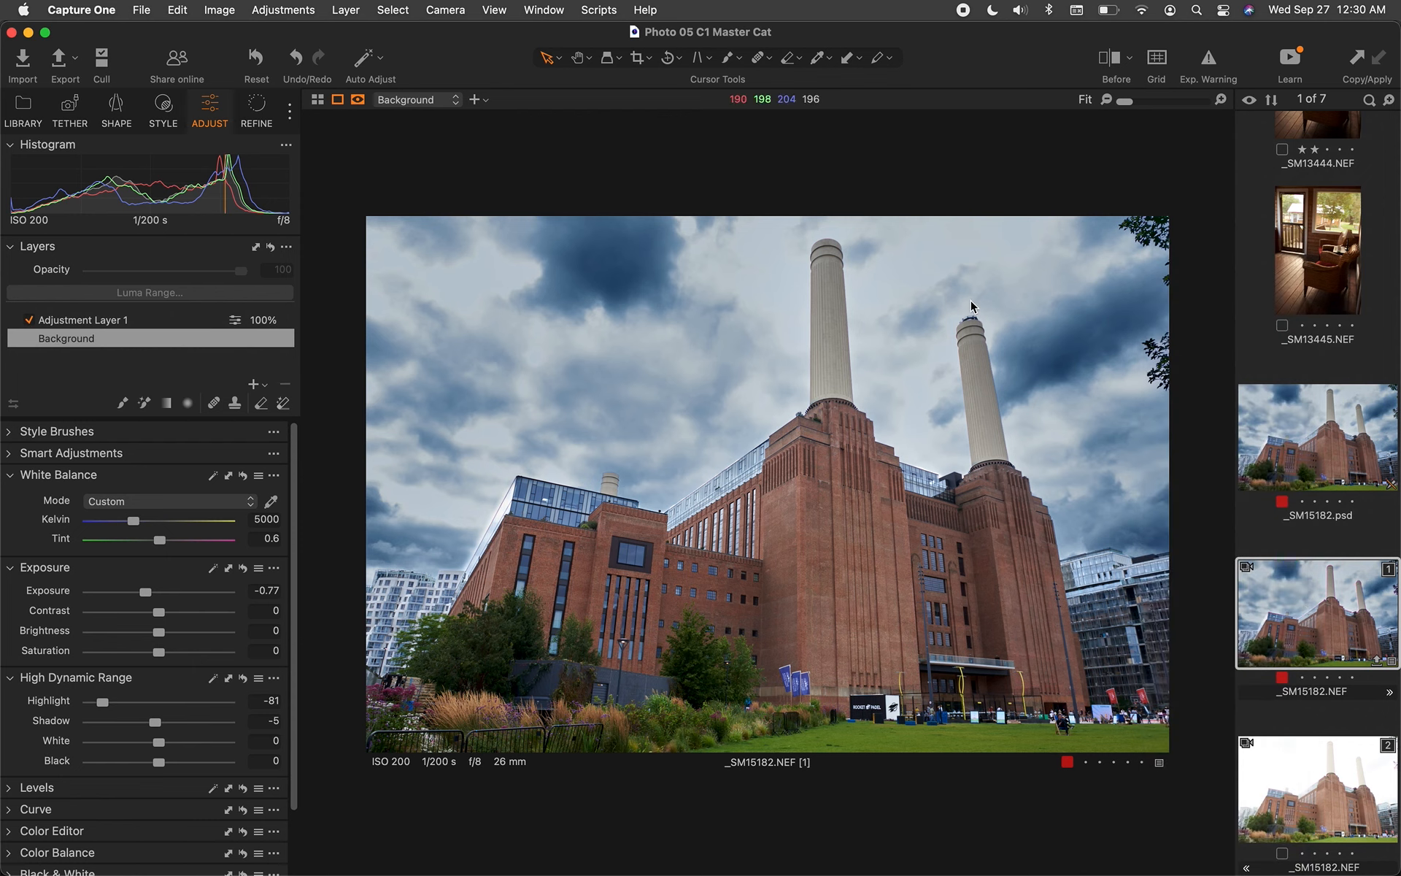
pyautogui.click(164, 105)
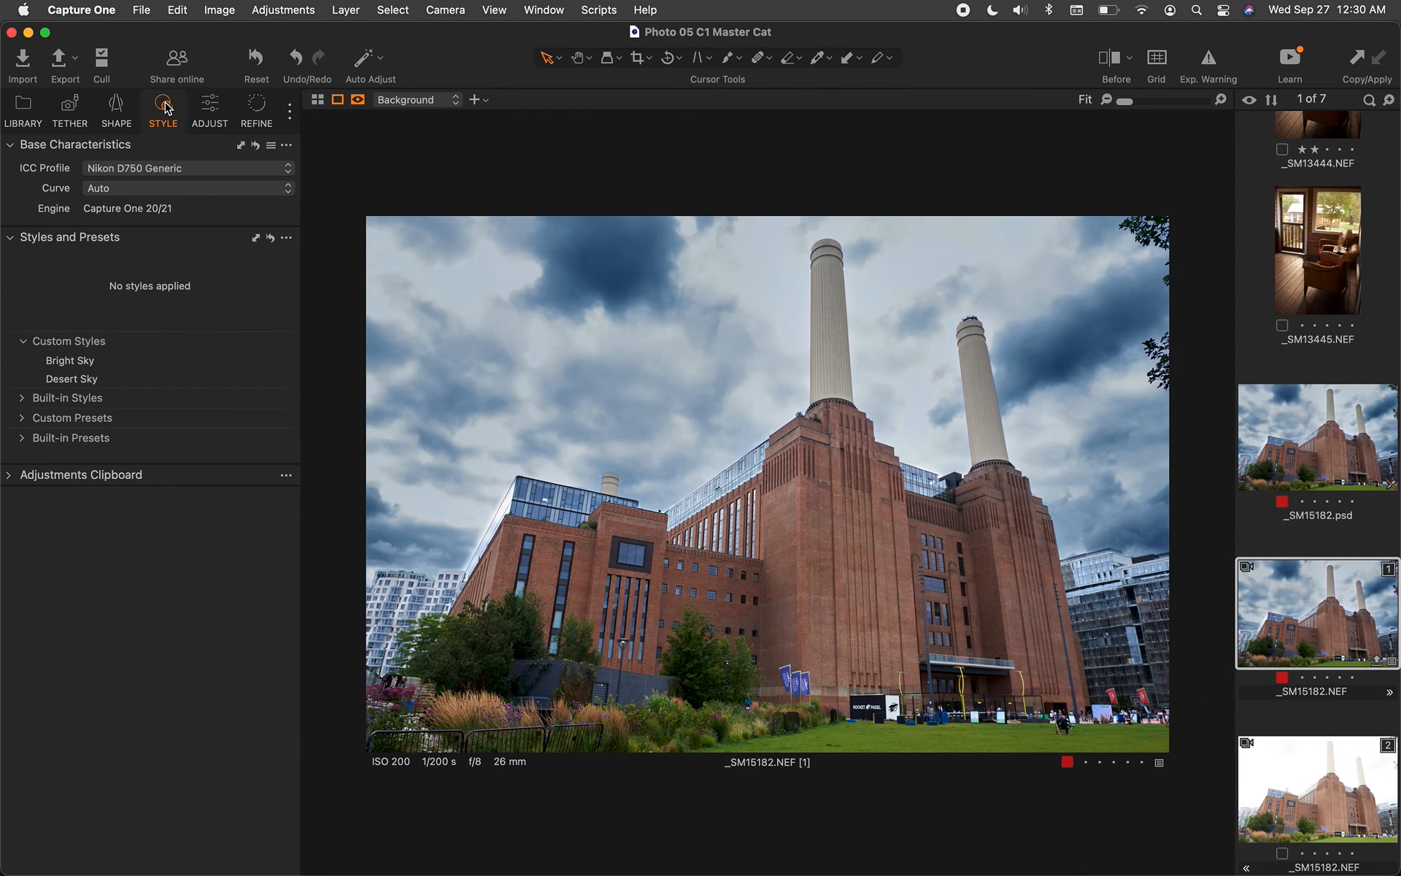
pyautogui.click(11, 475)
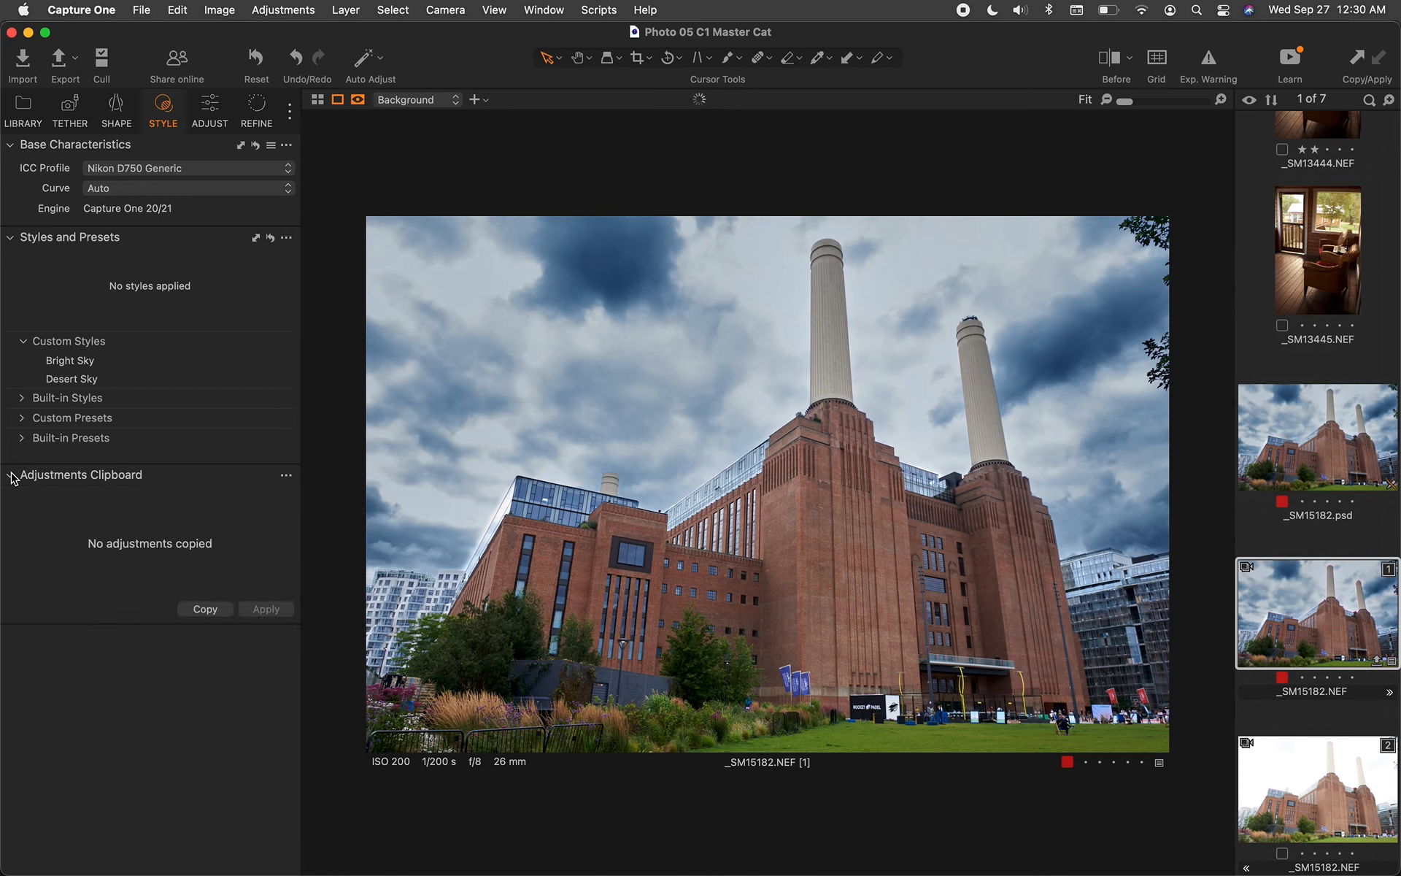
pyautogui.click(10, 475)
pyautogui.click(10, 475)
pyautogui.click(10, 475)
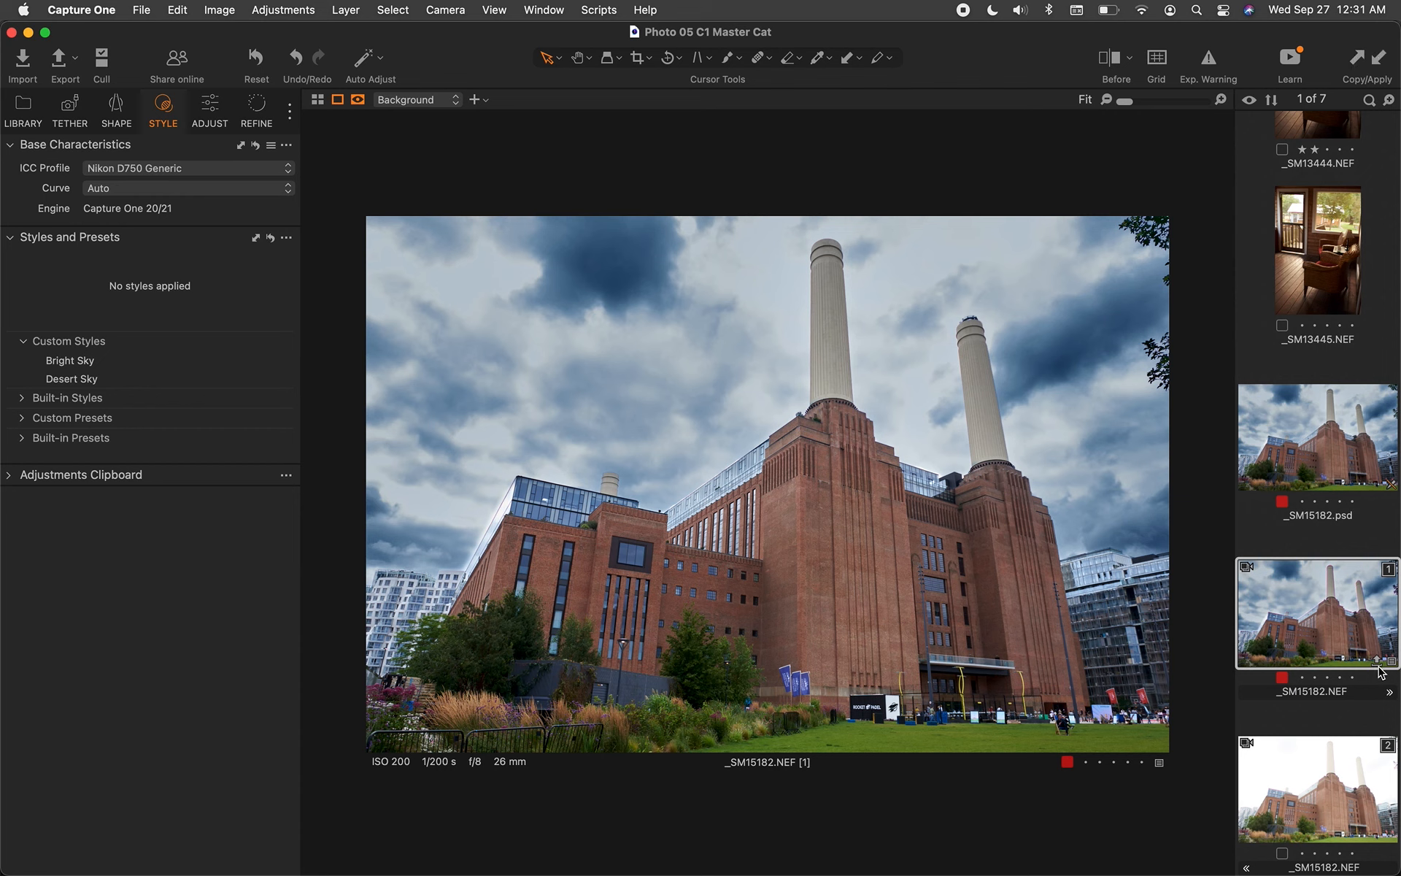
# Apply the copied adjustments (Exposure -0.77, Highlight -81, Kelvin 5000) to variant [2]
pyautogui.click(1325, 783)
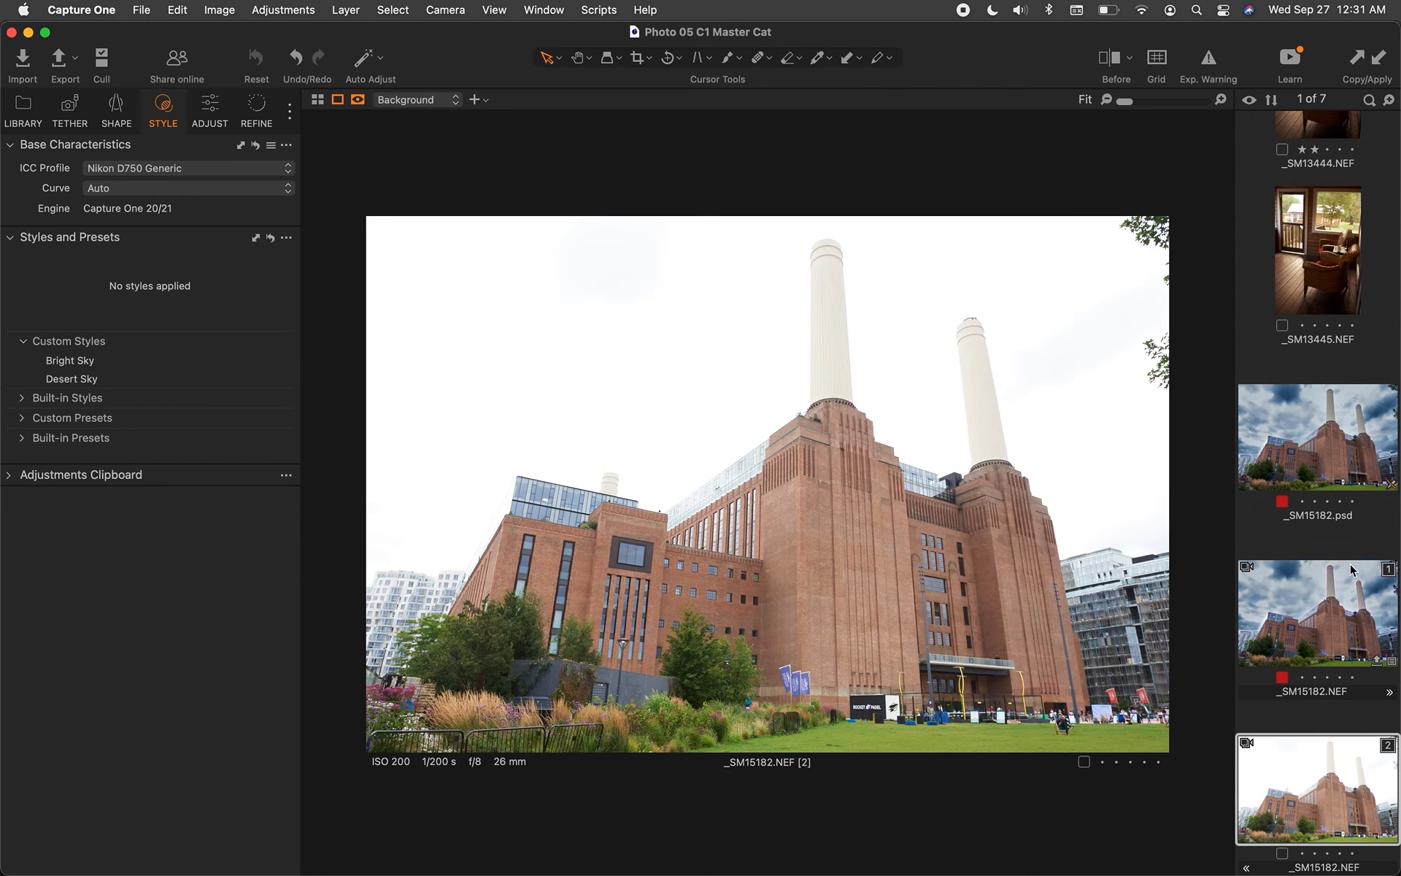
pyautogui.click(1382, 60)
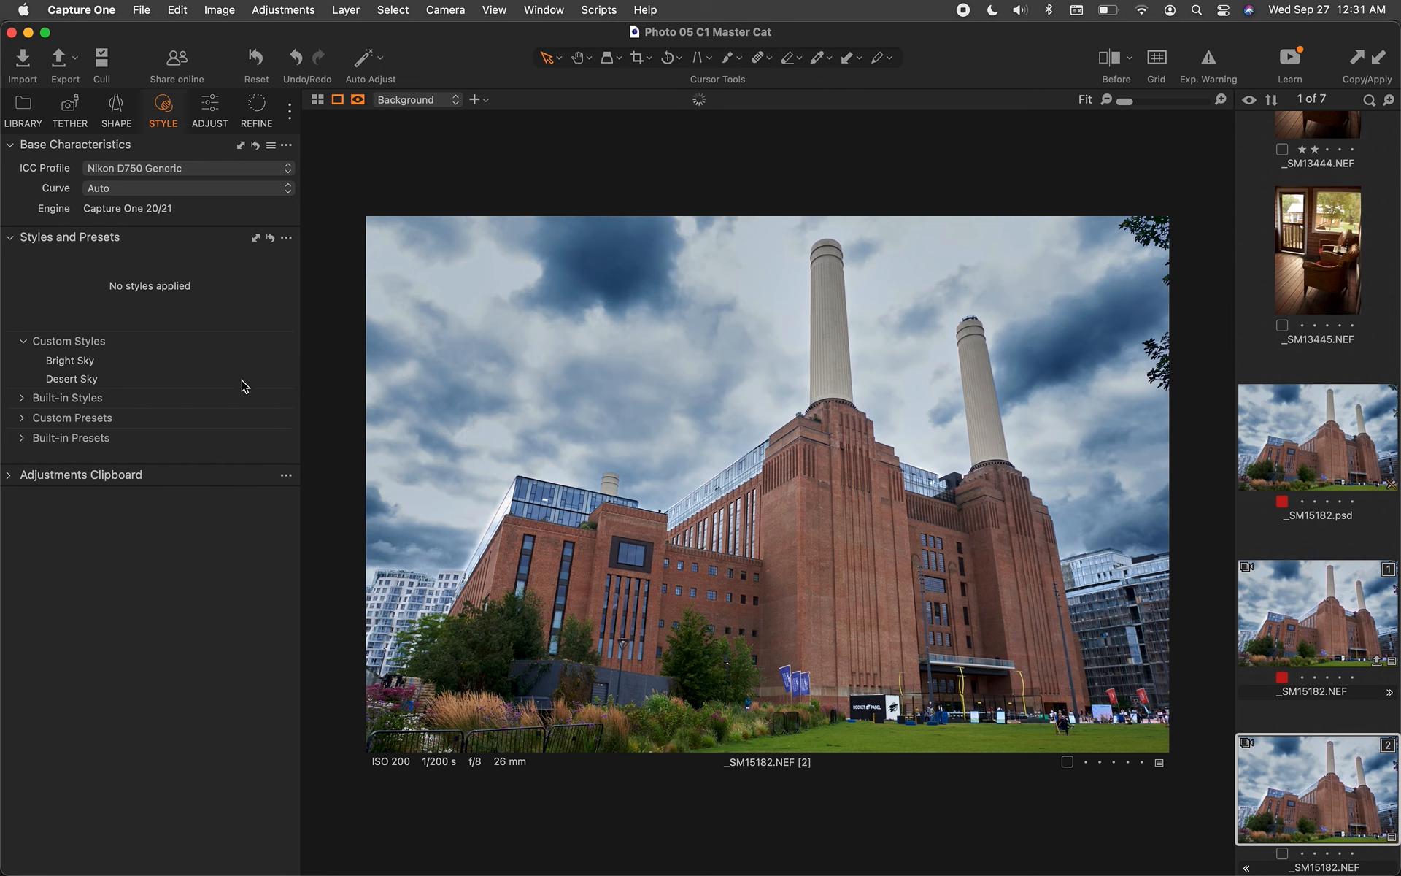
pyautogui.click(216, 111)
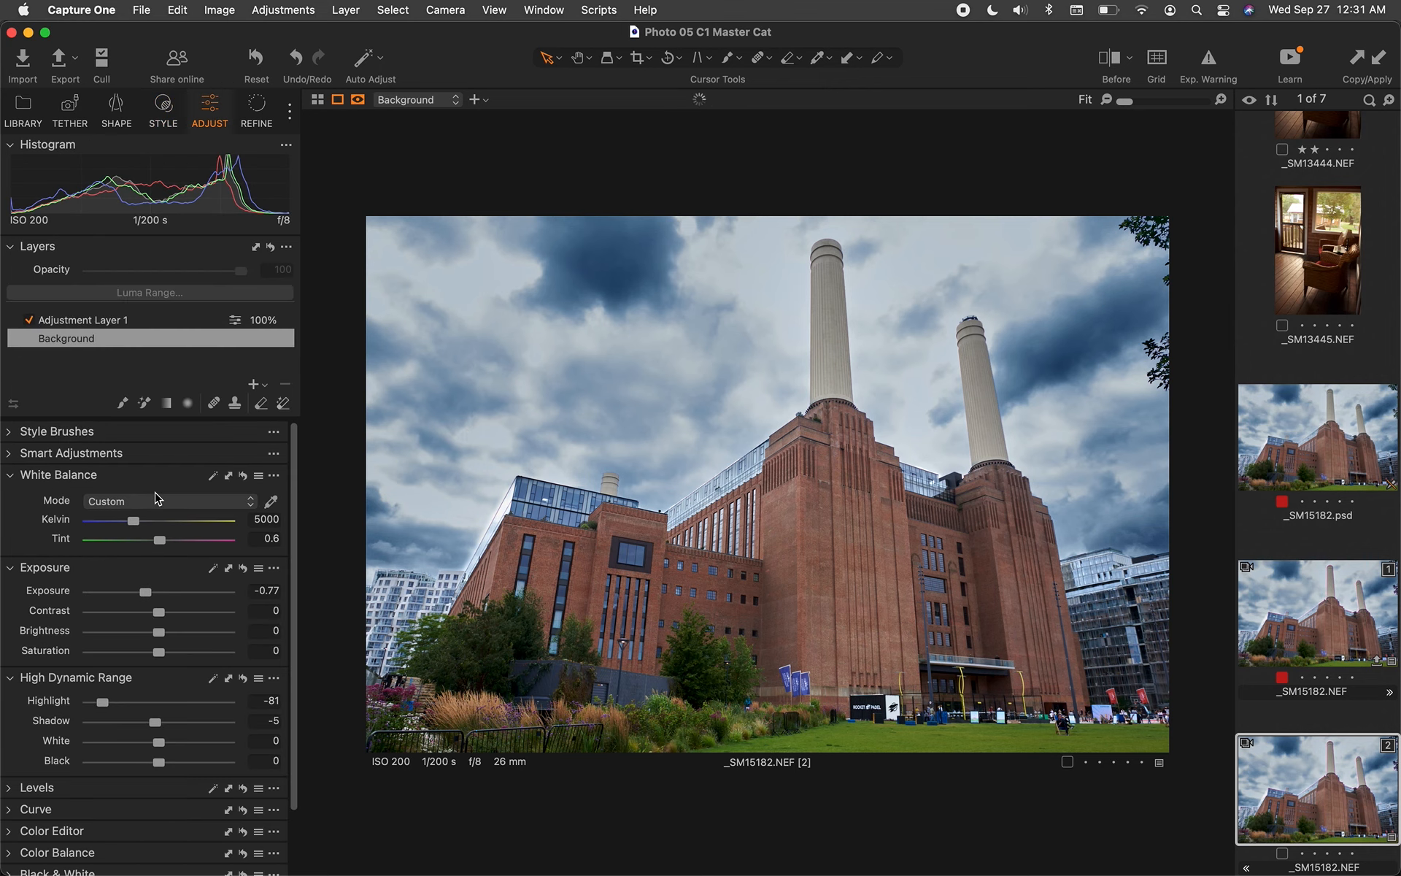
pyautogui.scroll(-2, 135, 748)
# Enable Black & White on variant [2] with Blue -44 and Red -38
pyautogui.moveTo(5, 835)
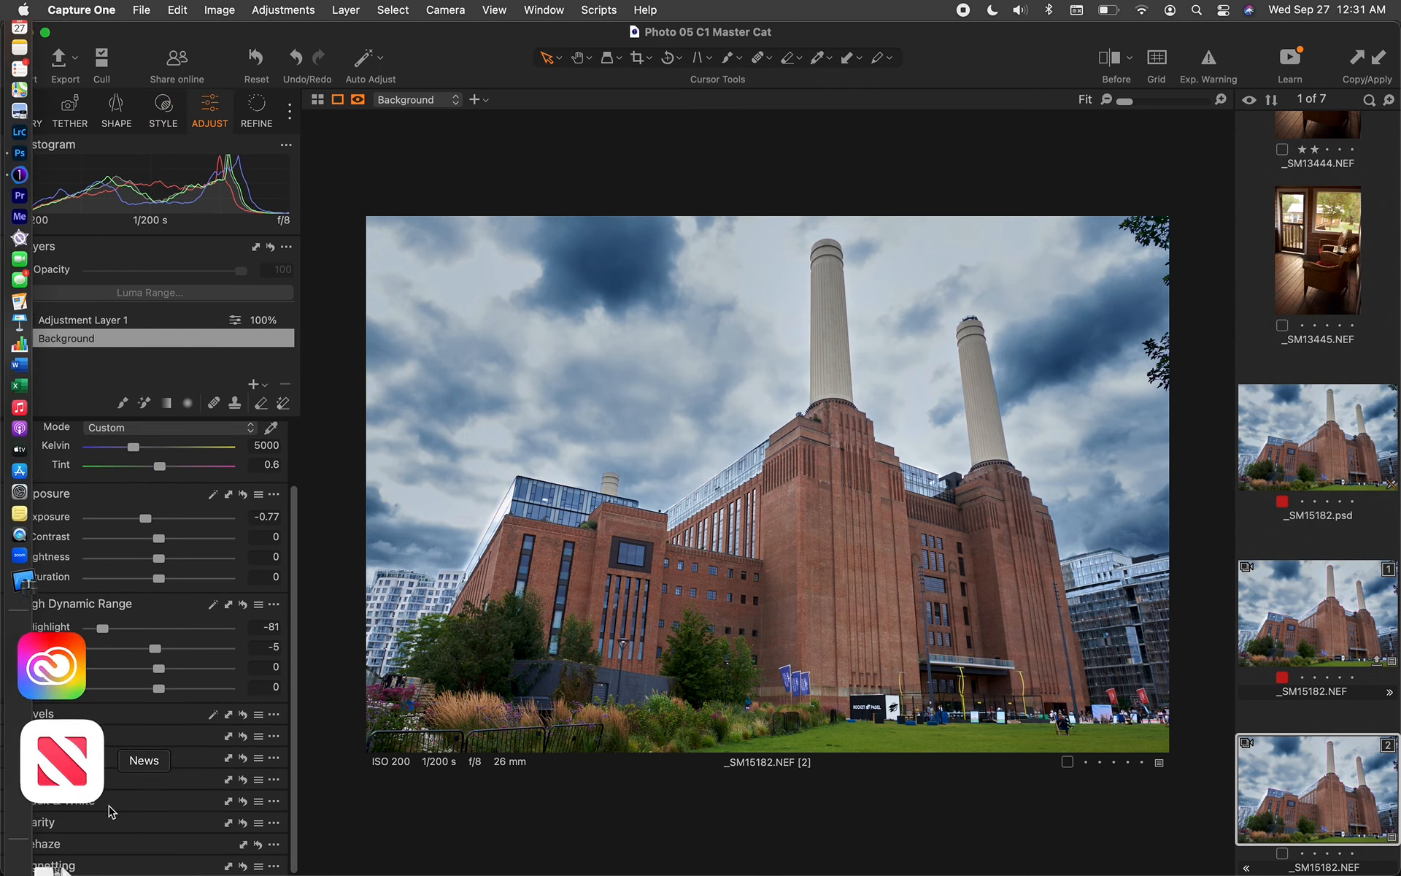
pyautogui.click(10, 806)
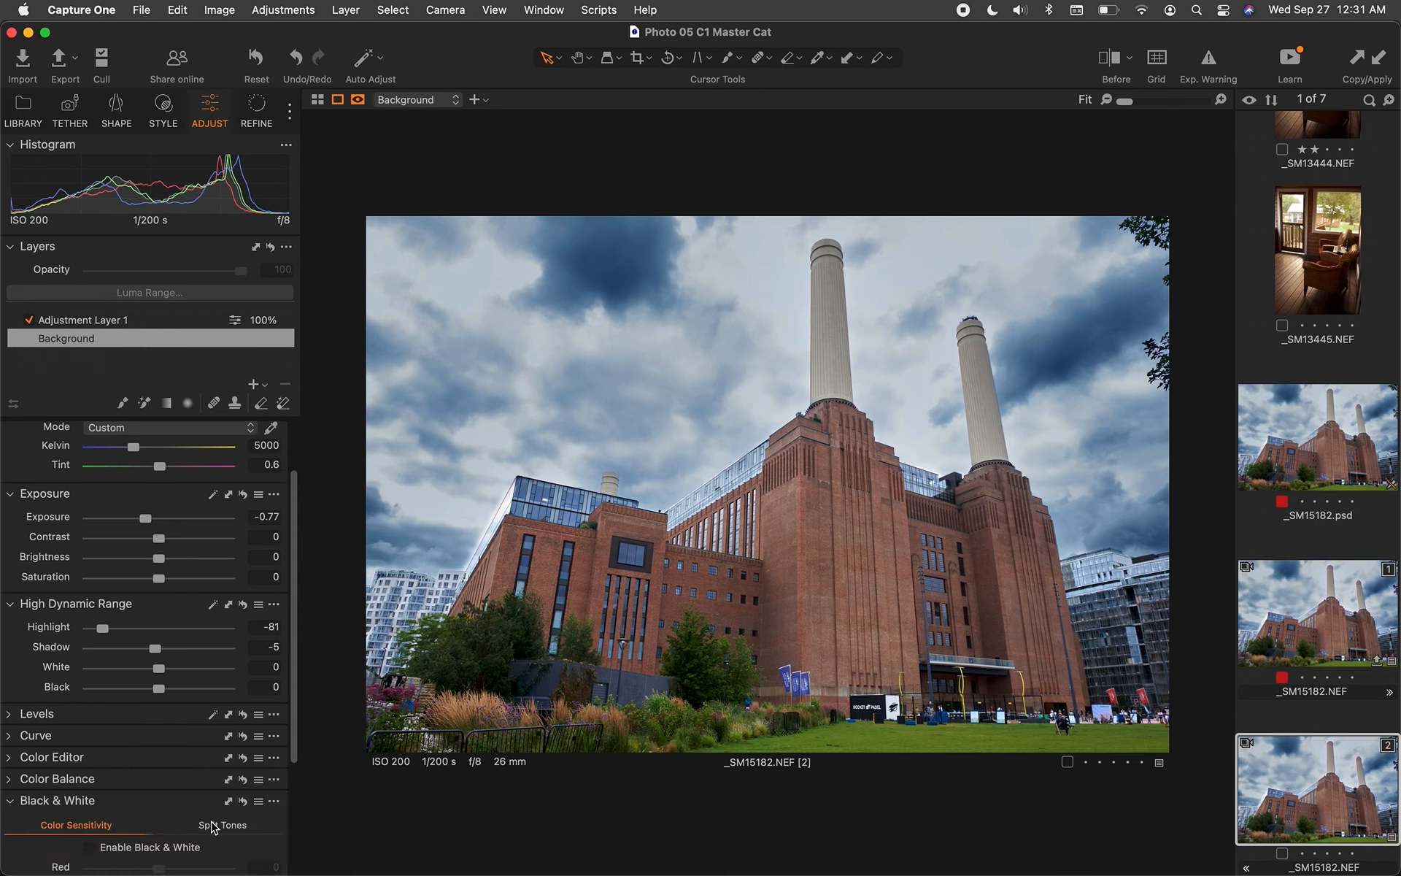
pyautogui.scroll(-2, 211, 827)
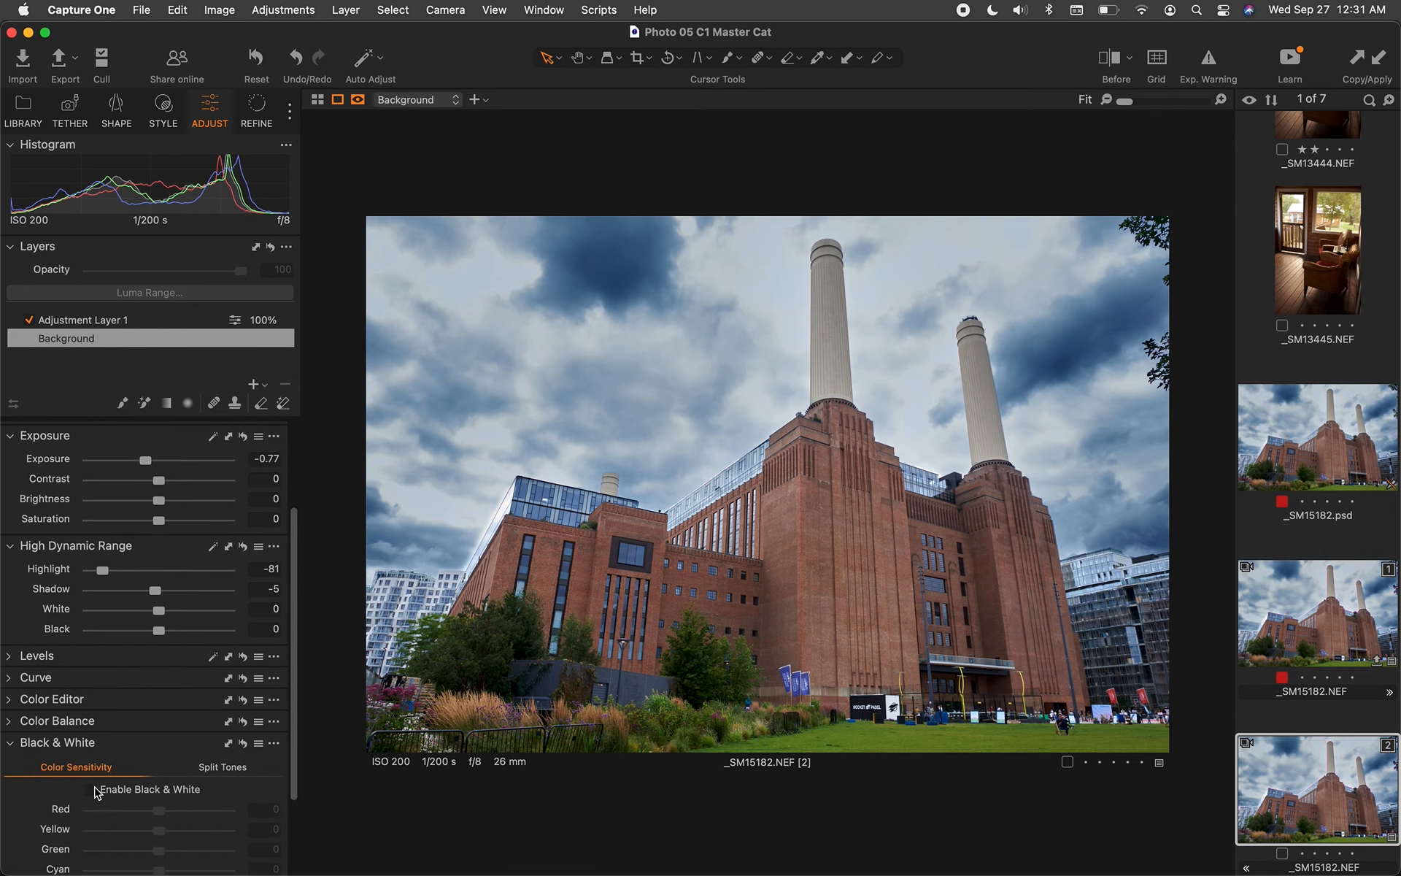
pyautogui.click(97, 794)
pyautogui.scroll(-4, 97, 794)
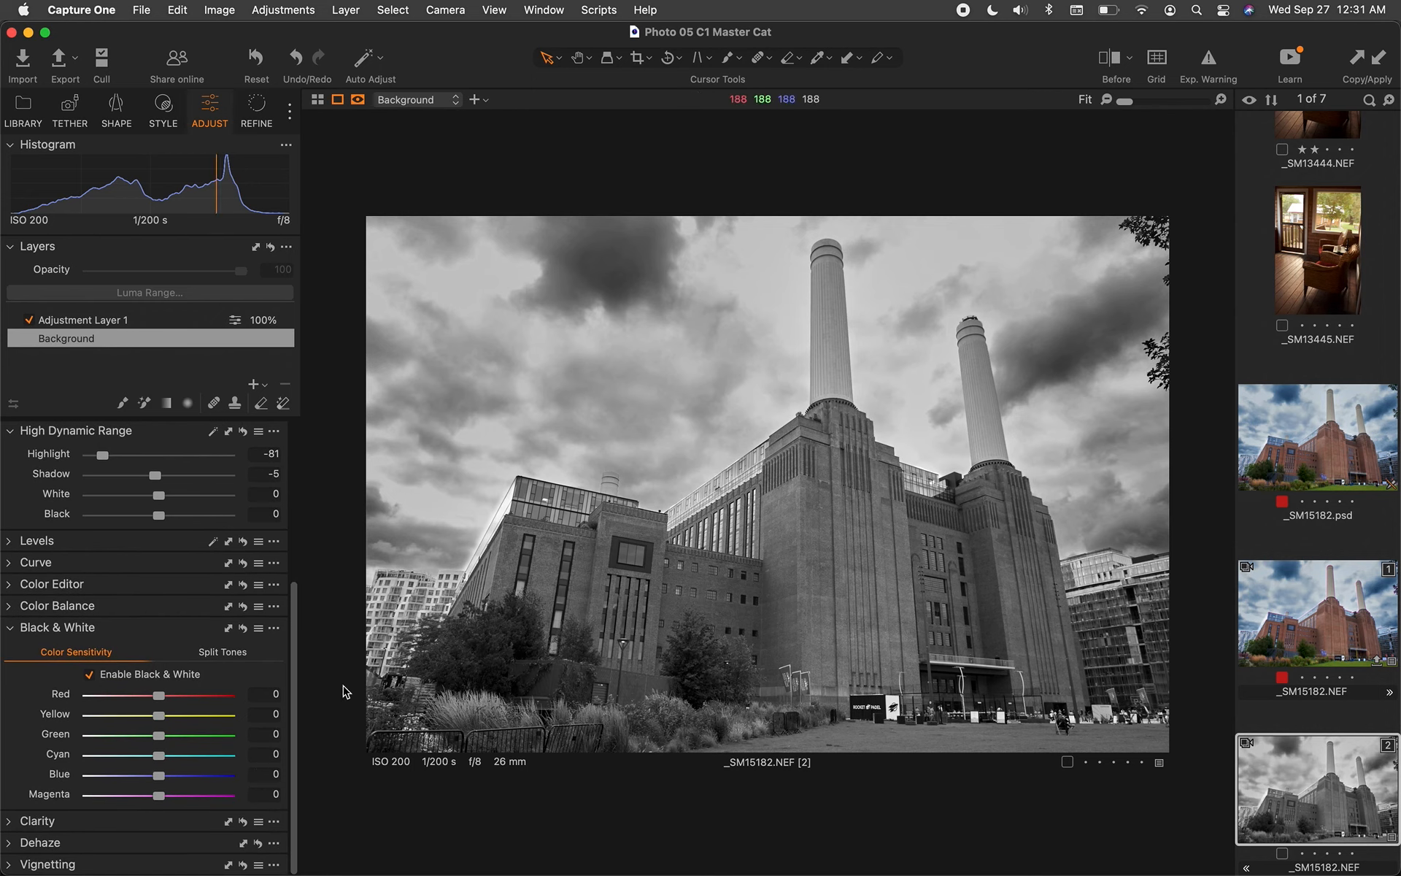
pyautogui.moveTo(159, 778); pyautogui.dragTo(130, 775)
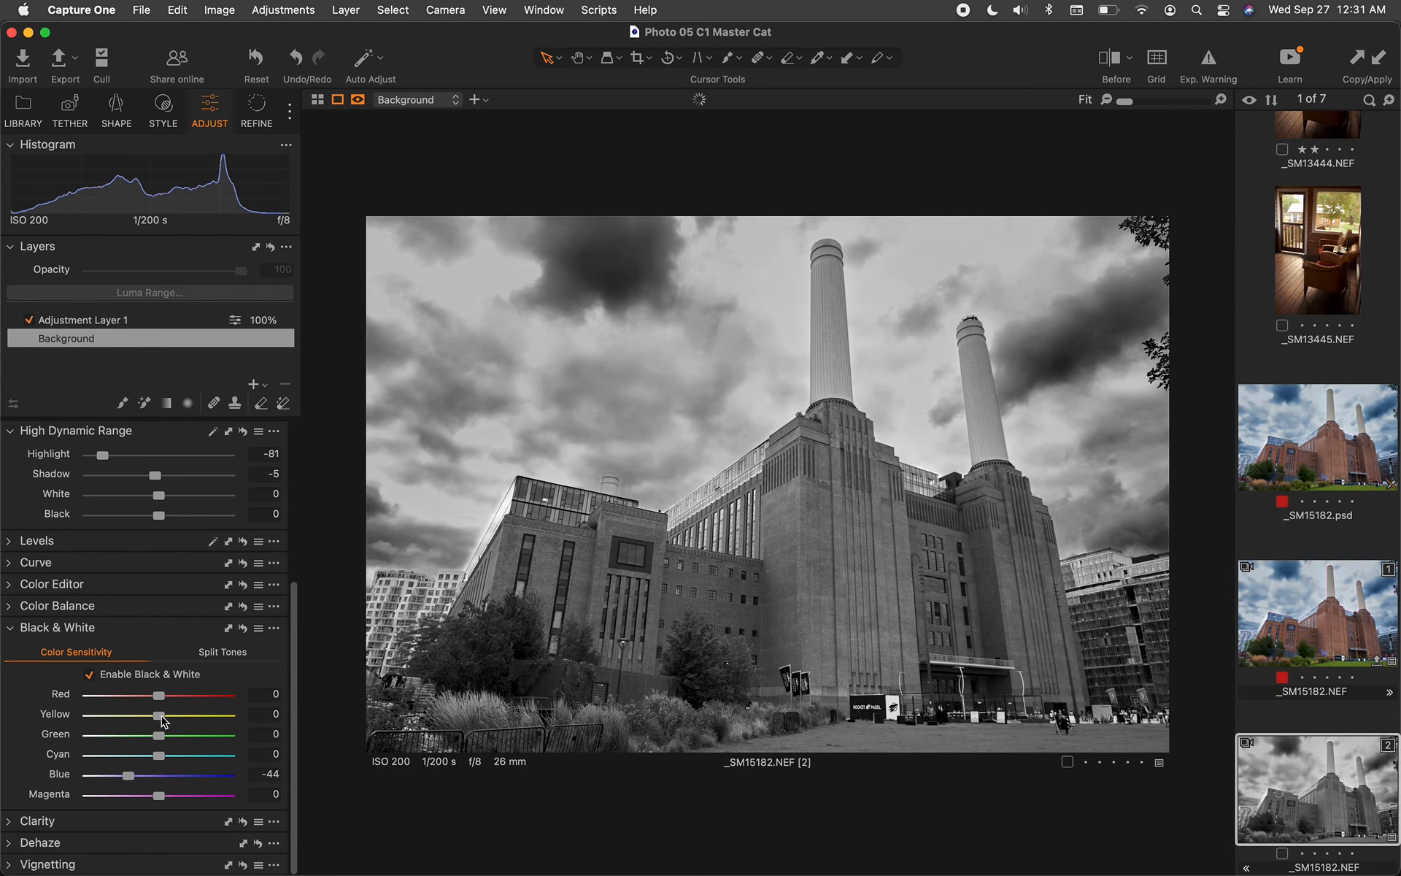
pyautogui.moveTo(165, 697); pyautogui.dragTo(140, 705)
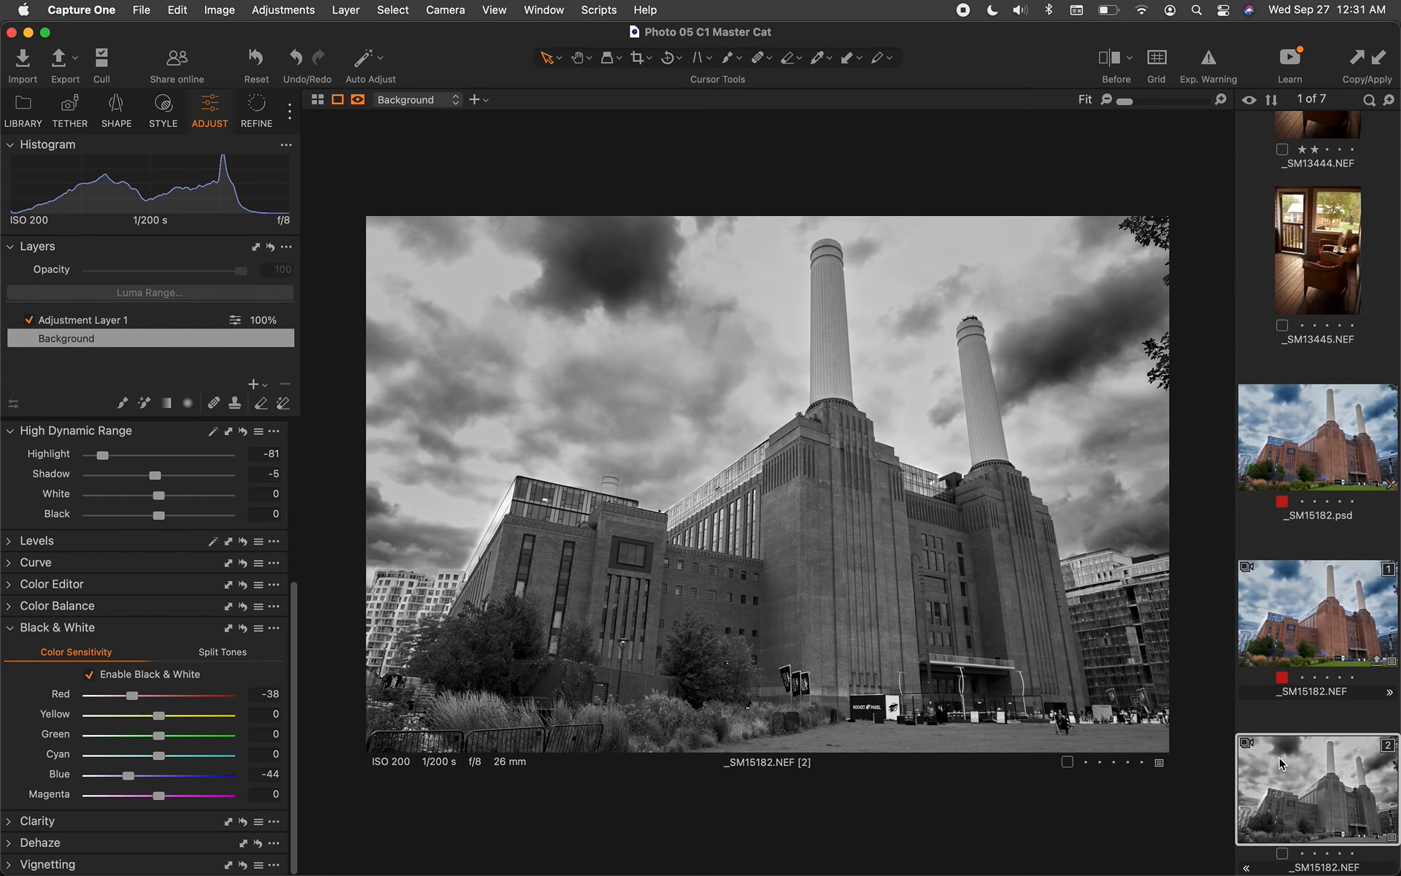
pyautogui.click(1305, 639)
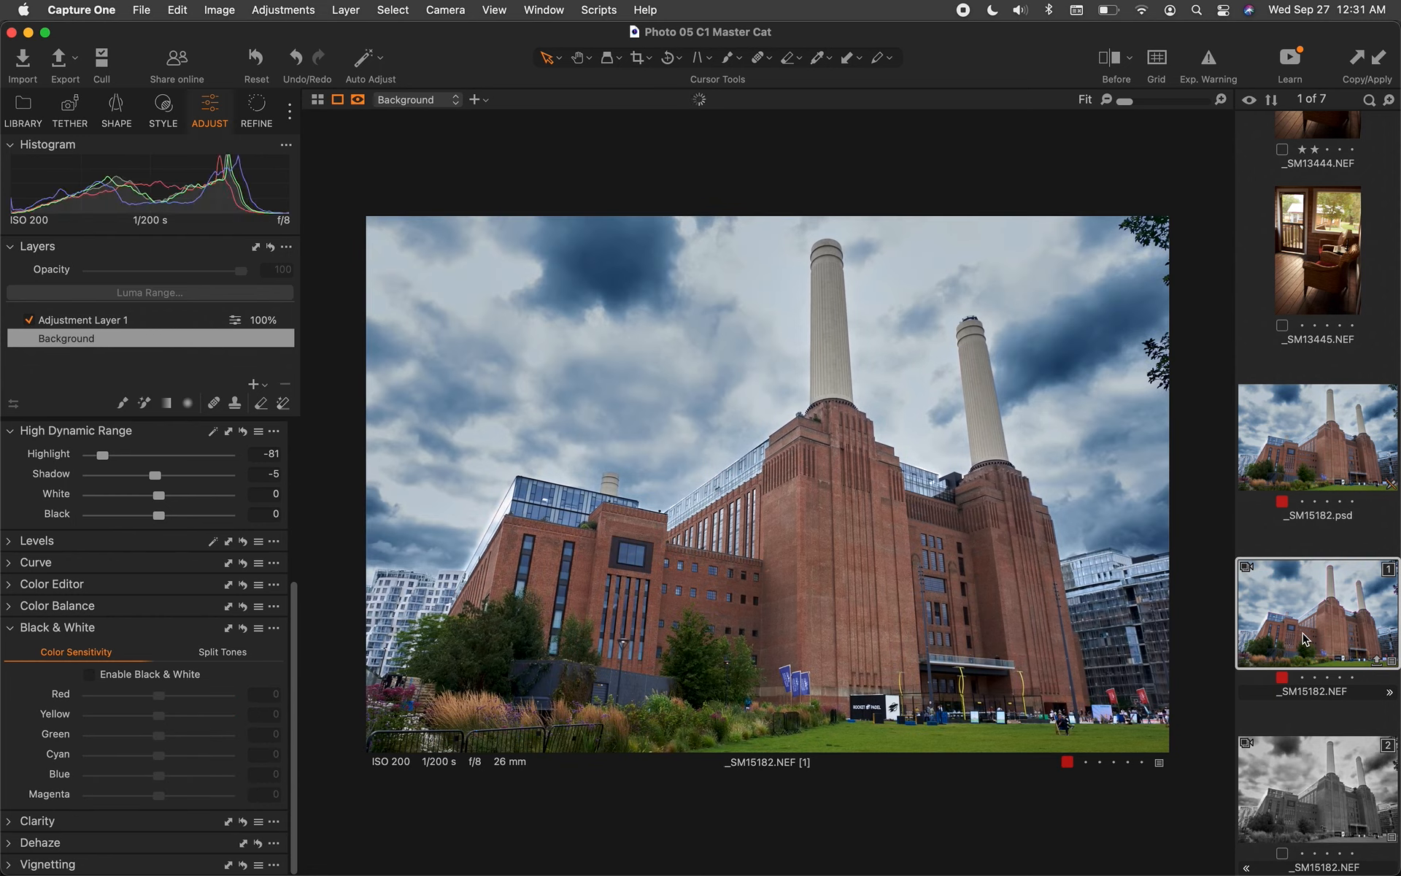
# Export black-and-white variant [2] as an EIP original into the Desktop subfolder 'Battersea Power Plant 2'
pyautogui.click(1299, 775)
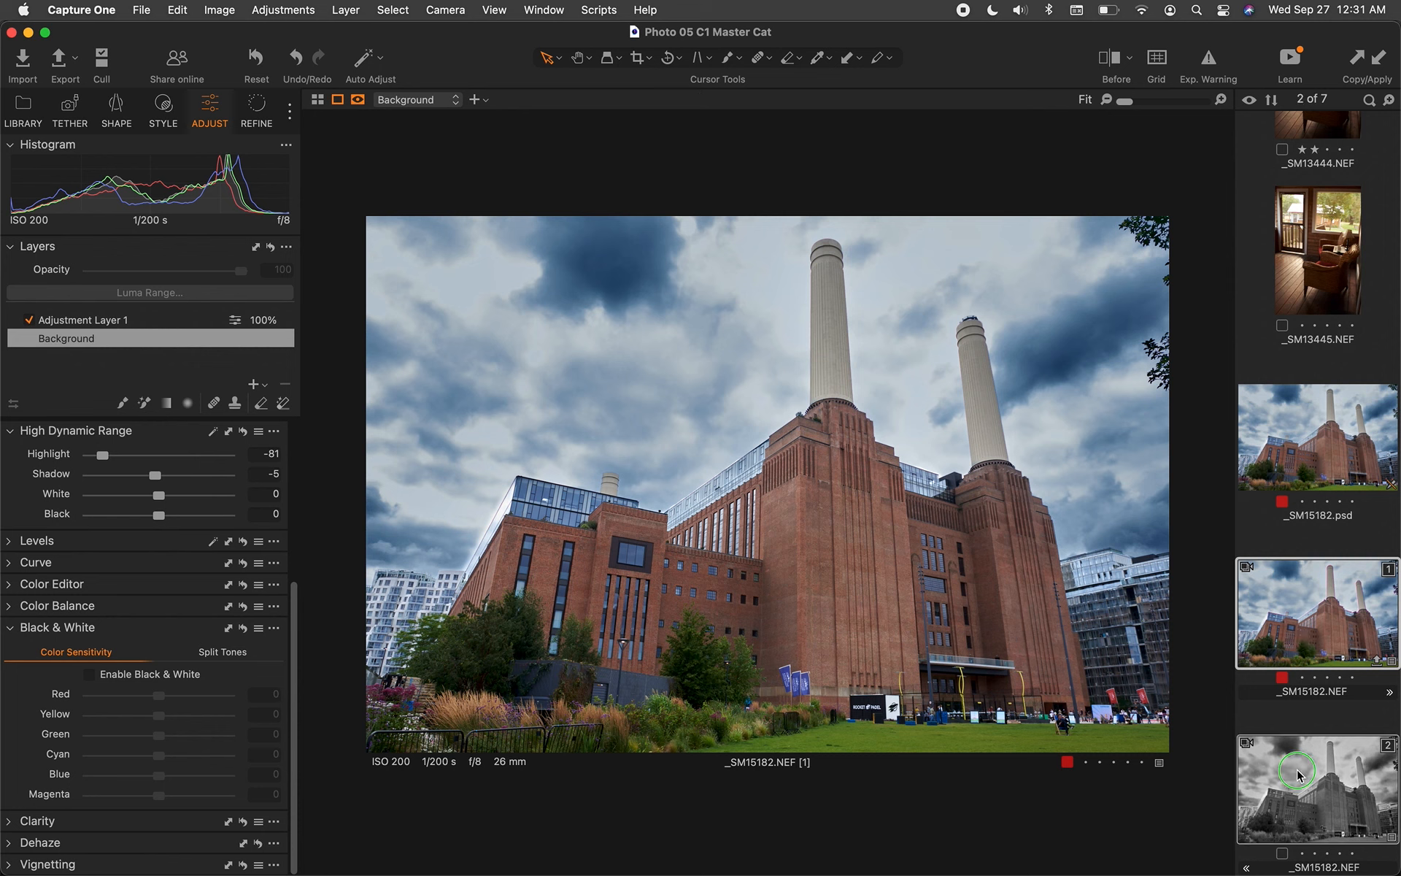
pyautogui.rightClick(1298, 776)
pyautogui.moveTo(1222, 347)
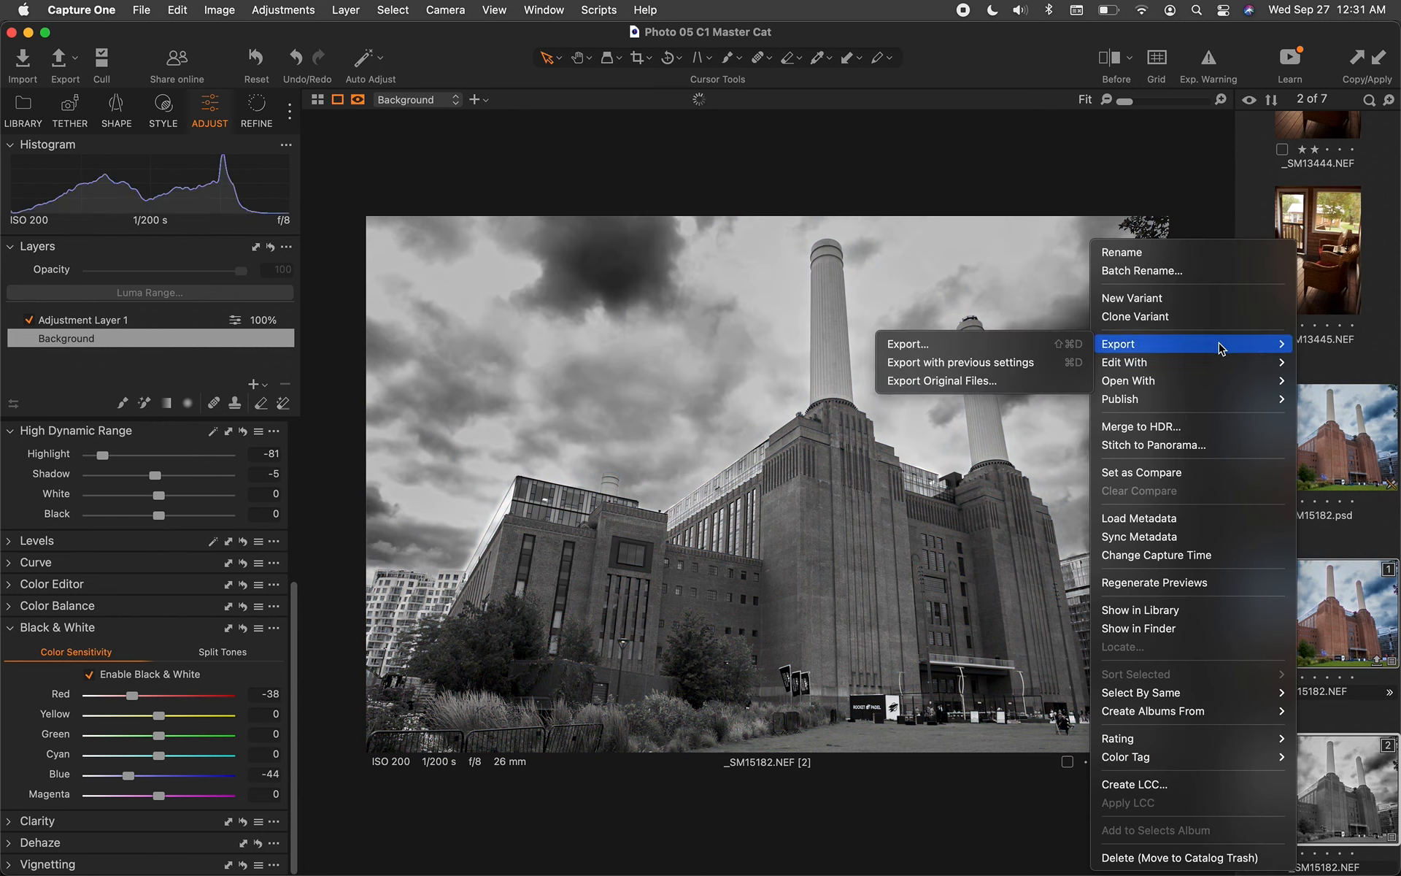
pyautogui.click(985, 380)
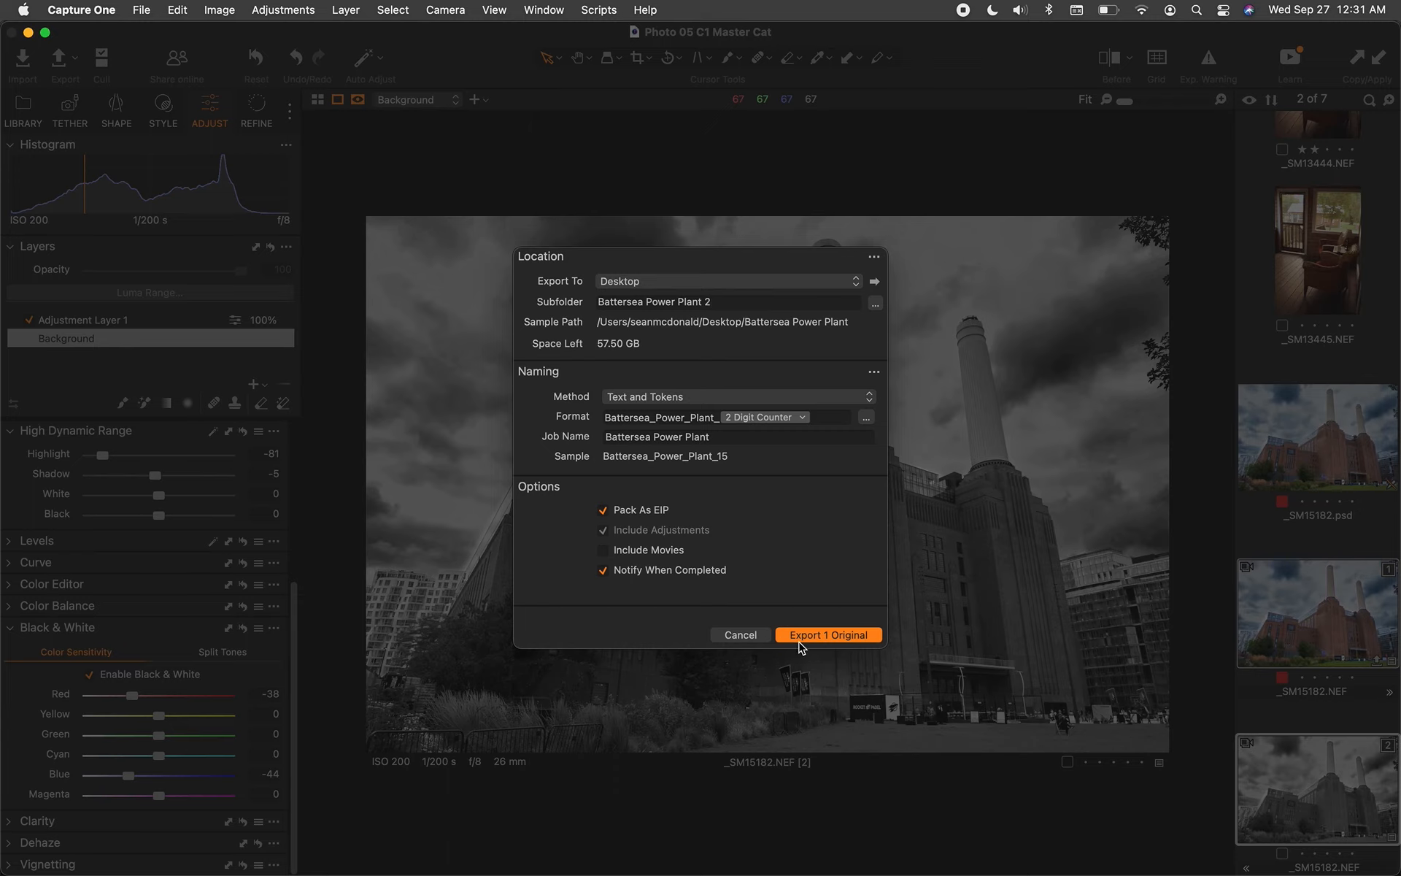
pyautogui.click(826, 635)
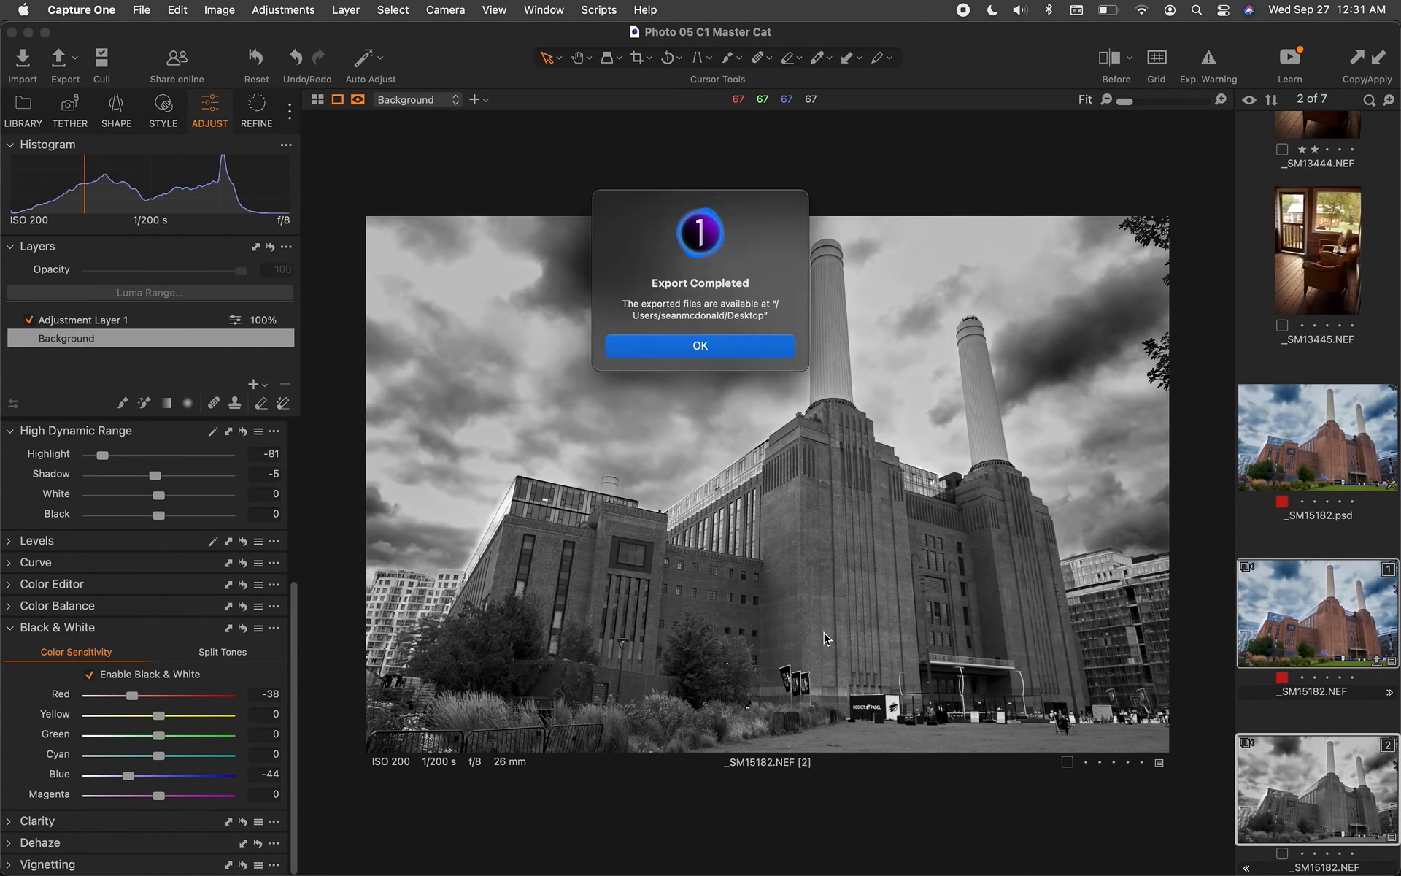
pyautogui.click(729, 348)
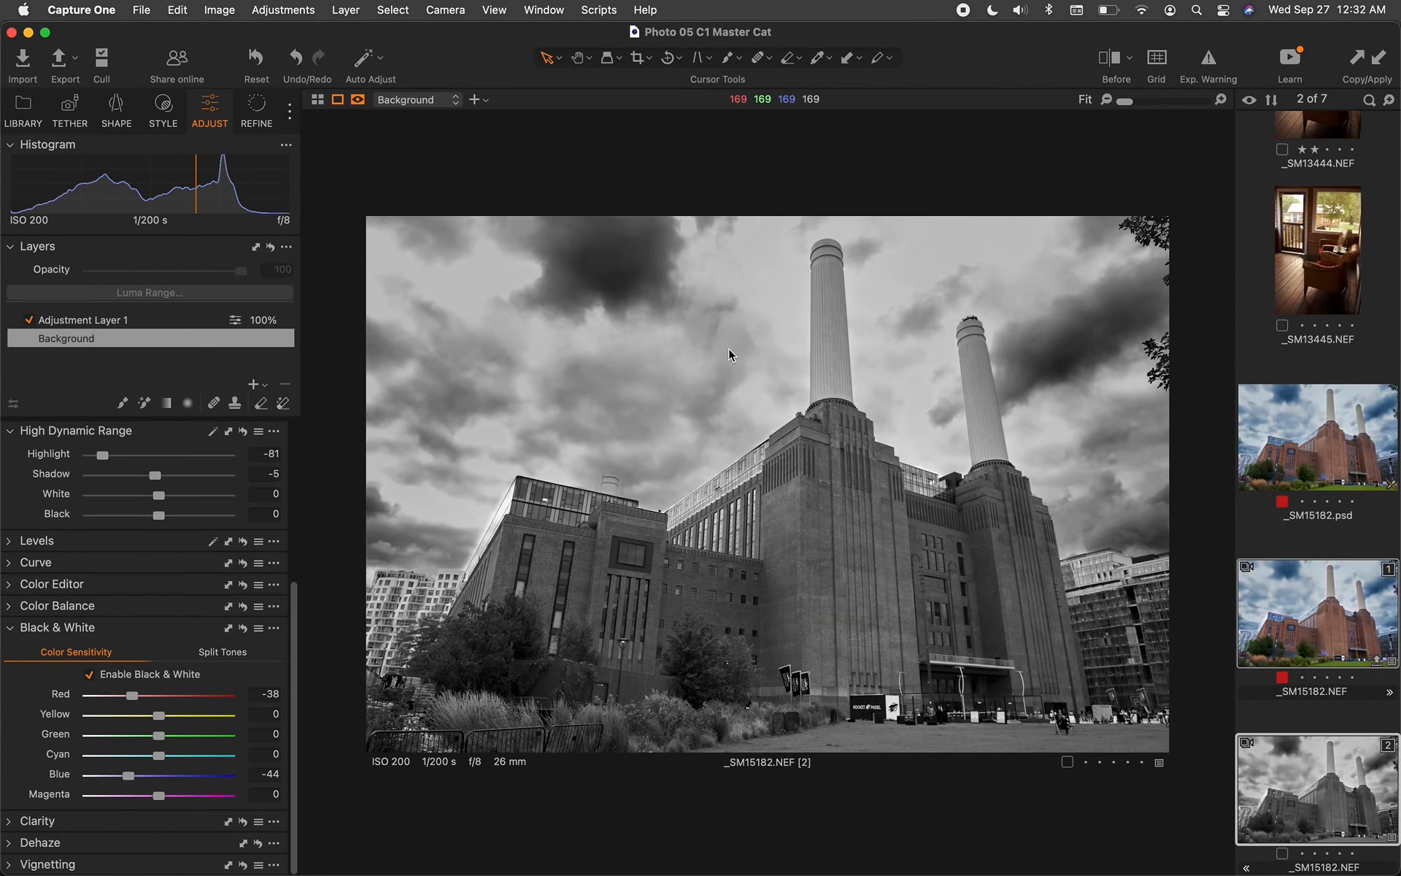
pyautogui.press('super+Tab')
pyautogui.press('super+Tab')
pyautogui.press('super+Tab')
pyautogui.press('super+Tab')
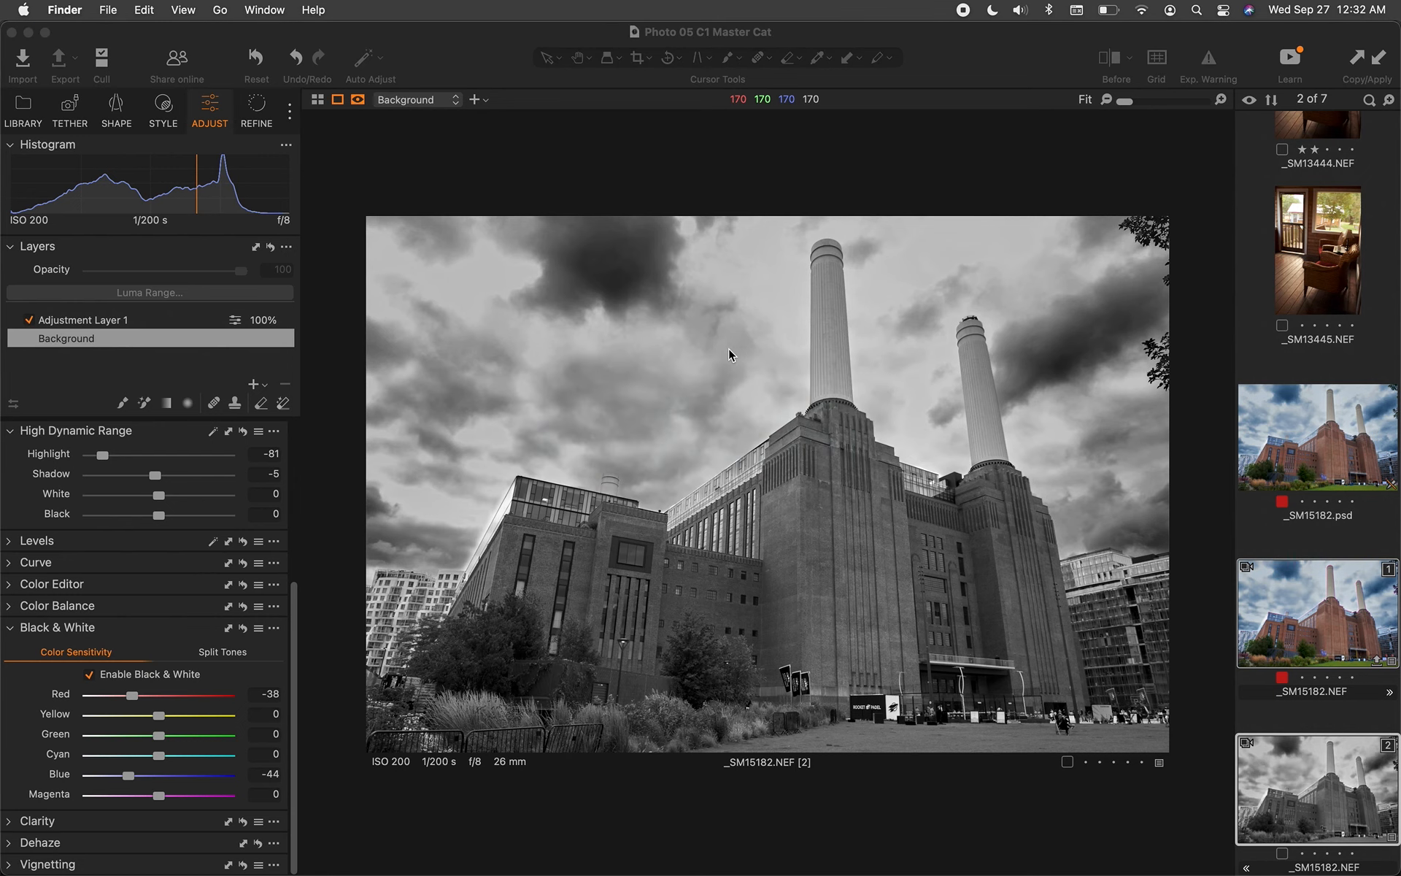
# Open the Desktop 'Battersea Power Plant 2' folder and inspect Battersea_Power_Plant_15.eip (34.1 MB)
pyautogui.press('super+n')
pyautogui.doubleClick(715, 336)
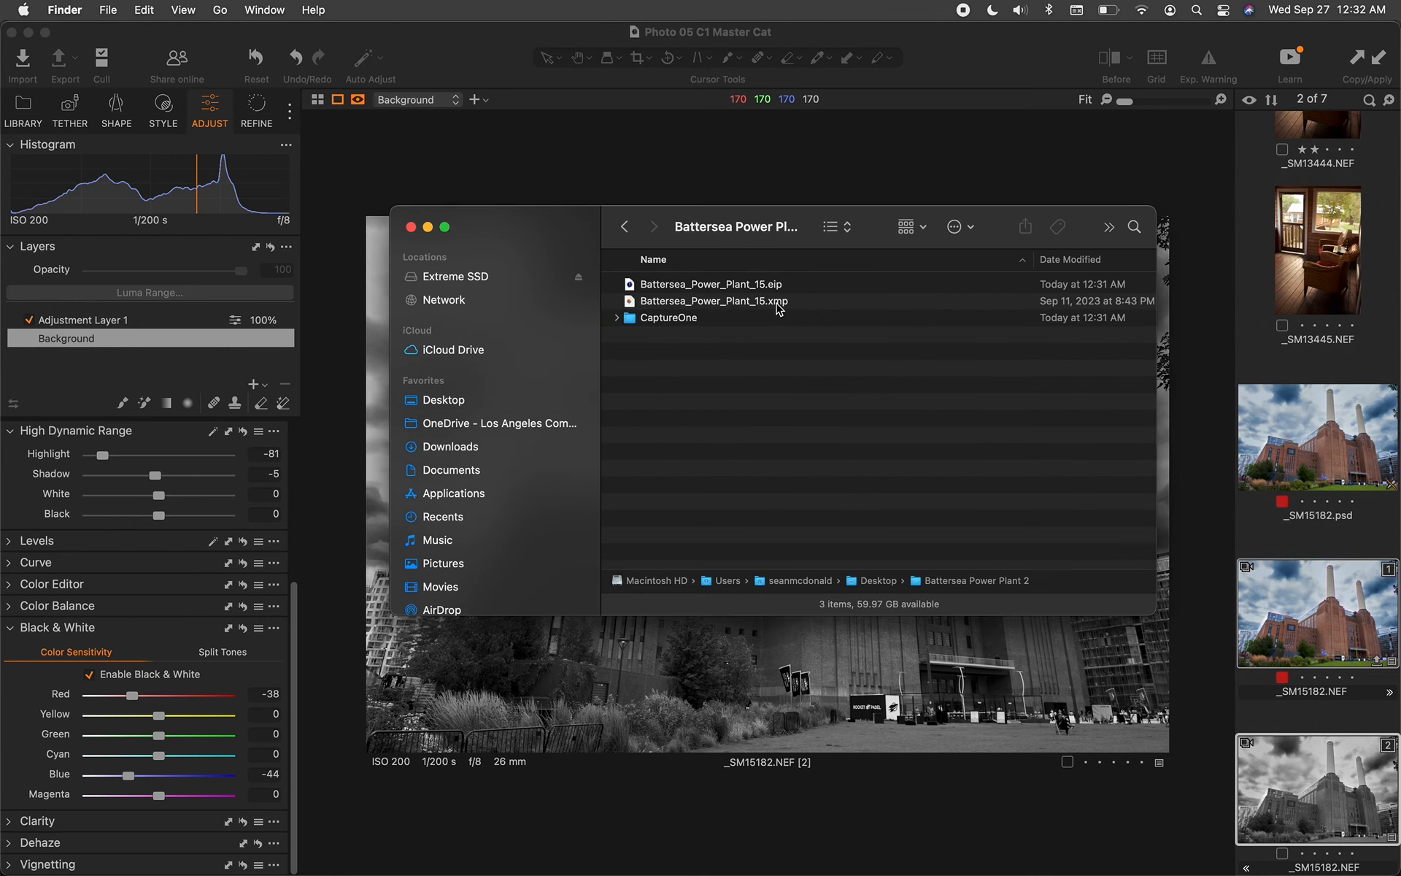
pyautogui.click(803, 289)
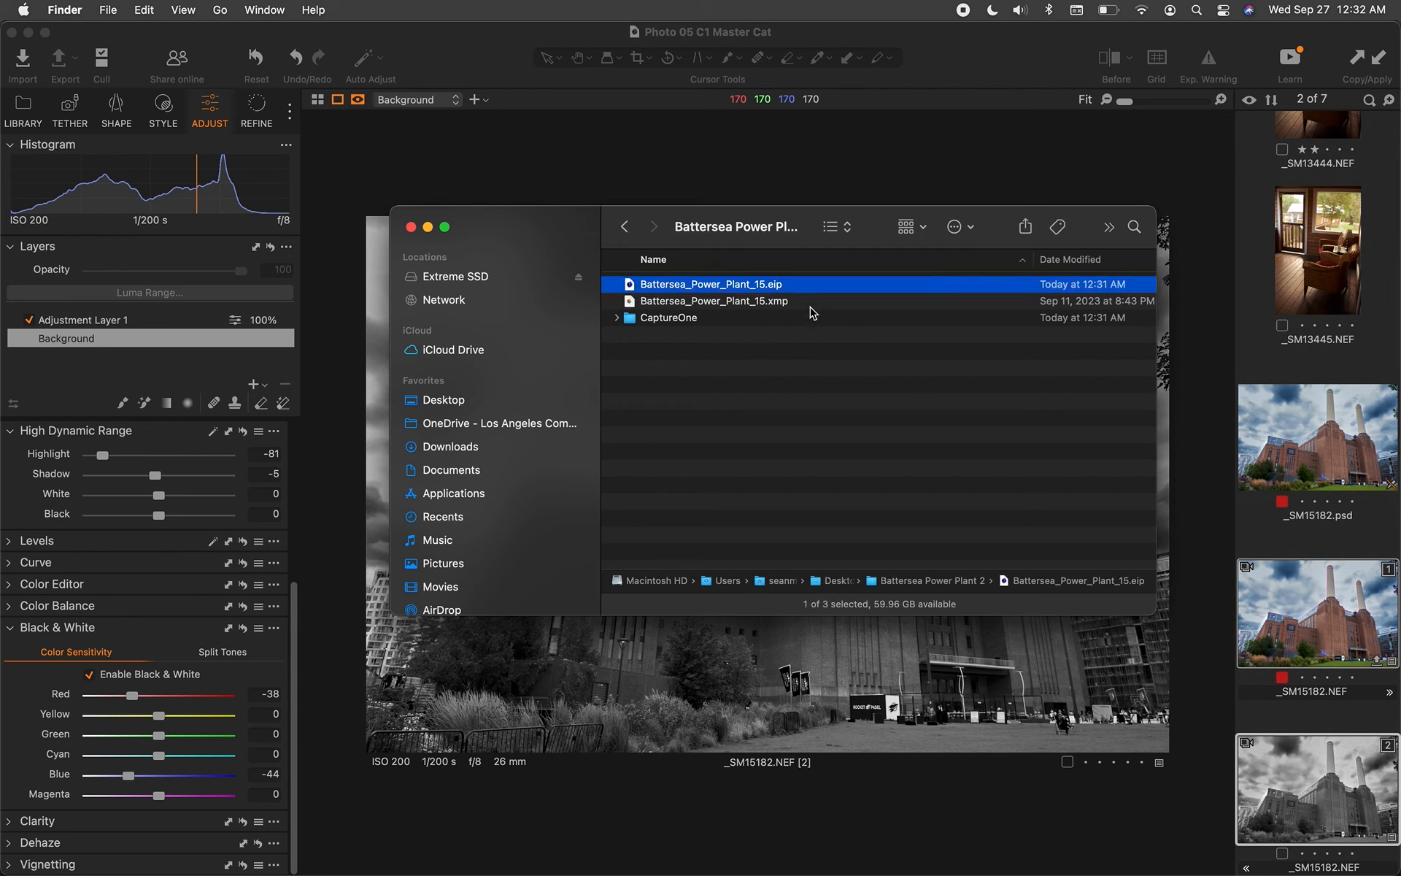
pyautogui.hscroll(5, 822, 322)
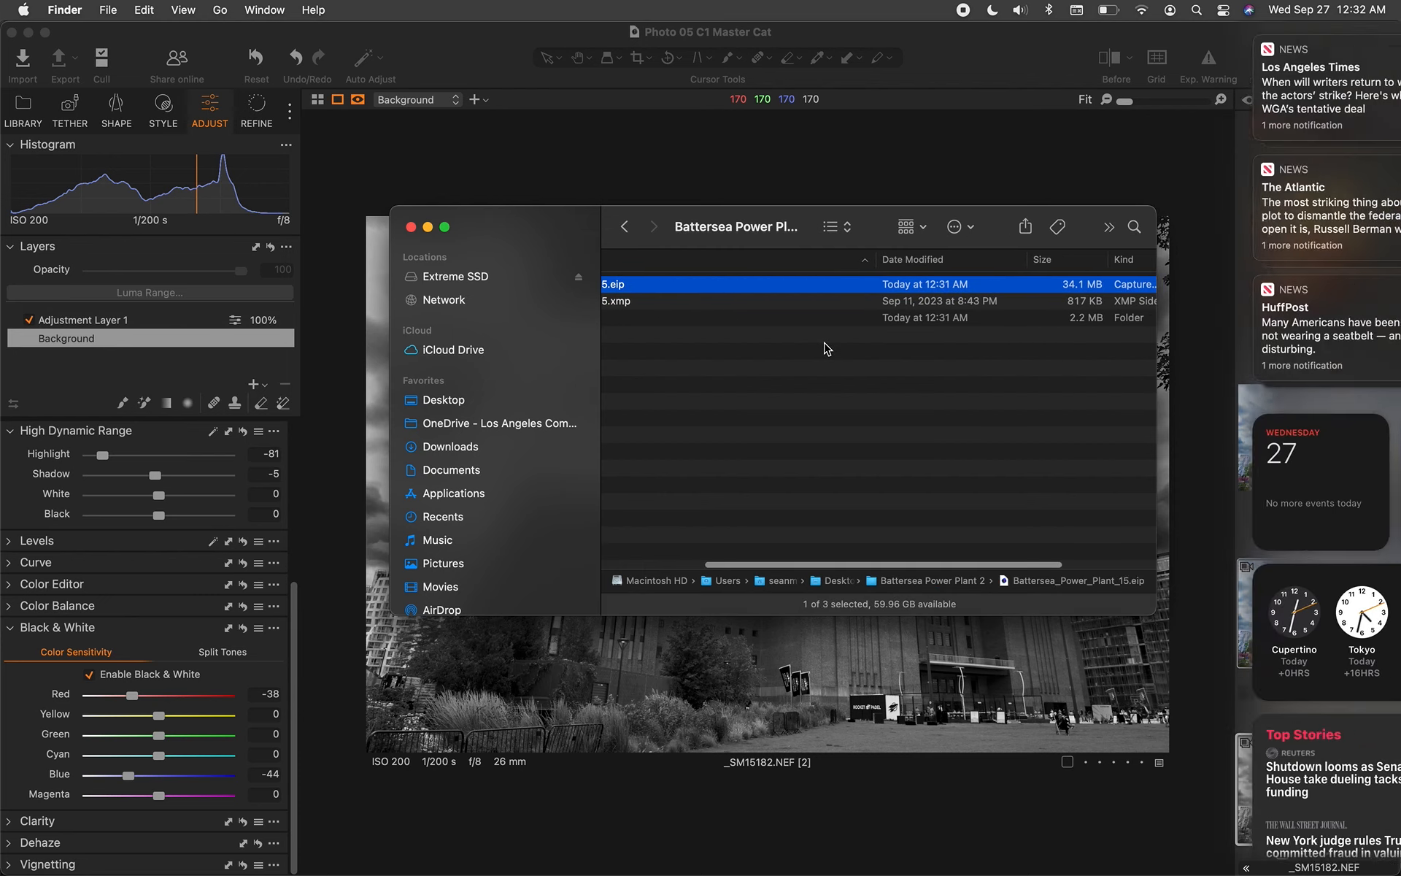
pyautogui.click(825, 346)
pyautogui.hscroll(-5, 618, 407)
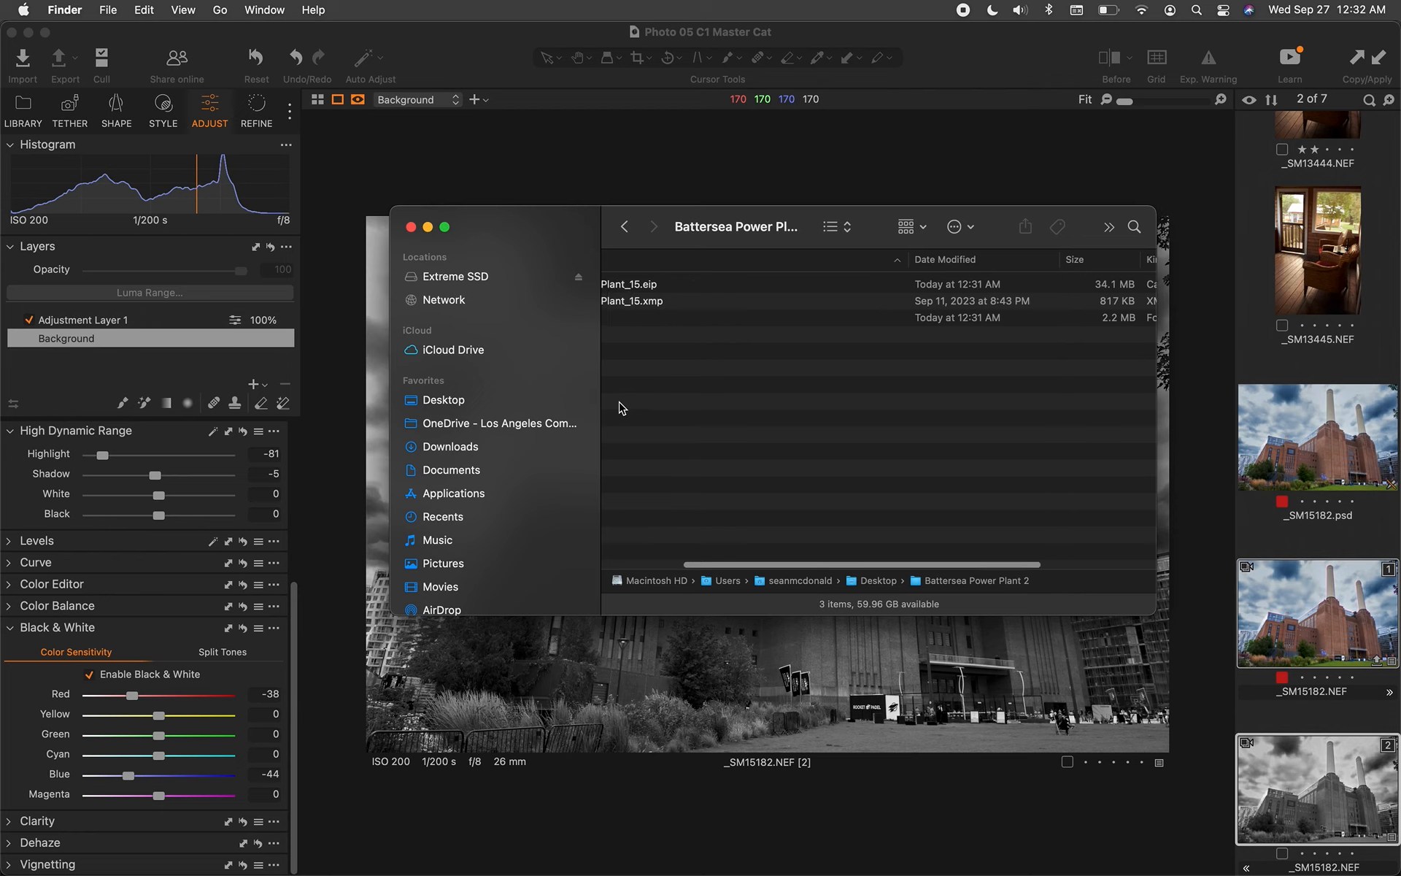